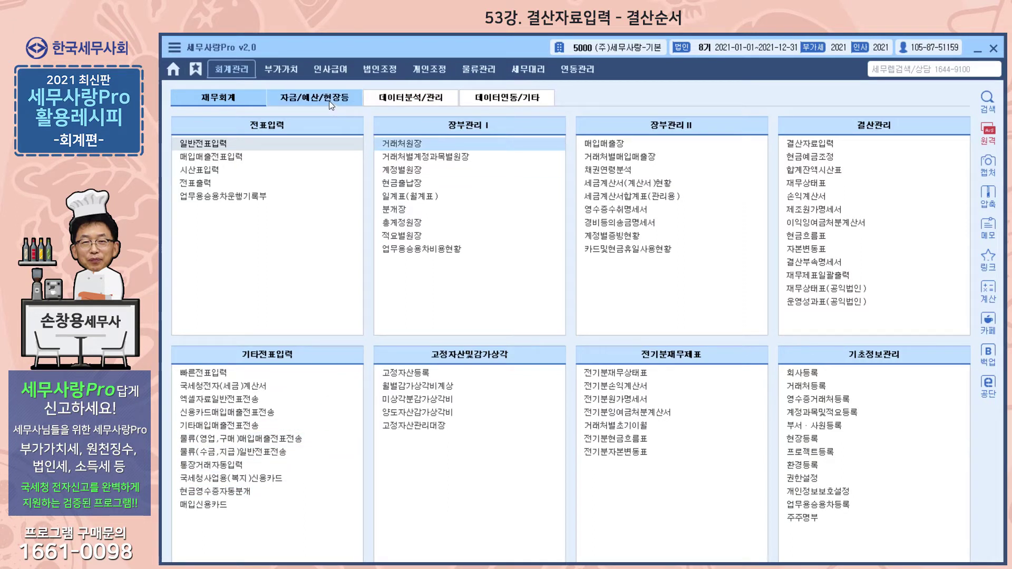
Look over the 데이터연동/기타 functions, and view the 합계잔액시산표 for December 31, 2021 under 재무회계 before closing it.
{"action": "left_click", "coordinate": [486, 100]}
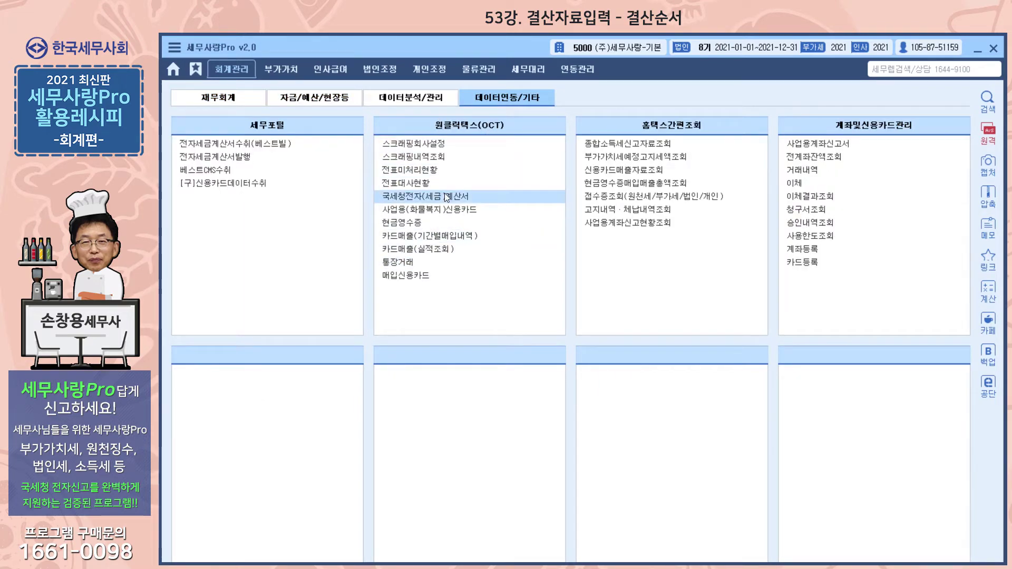
{"action": "left_click", "coordinate": [215, 101]}
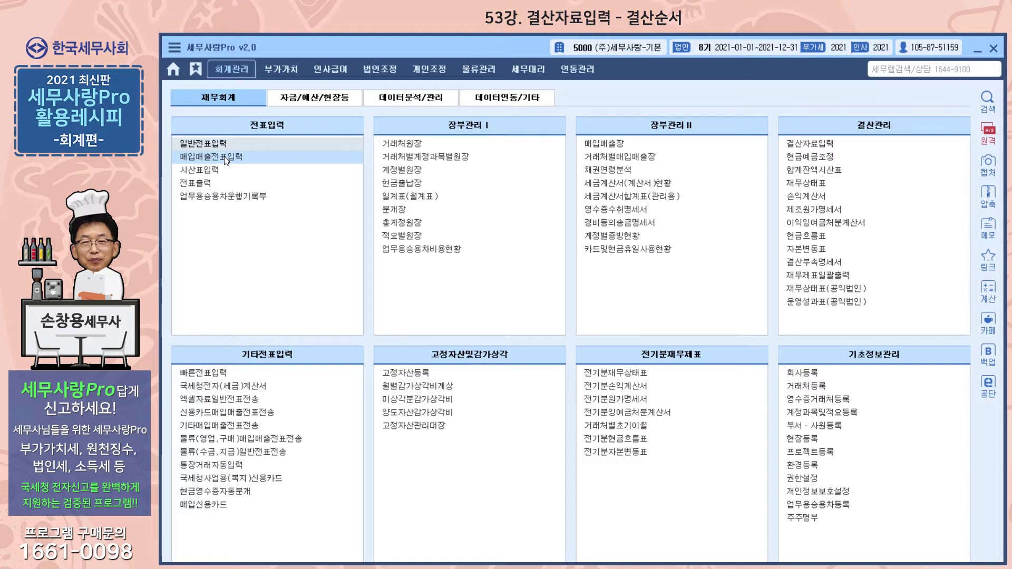
{"action": "left_click", "coordinate": [832, 175]}
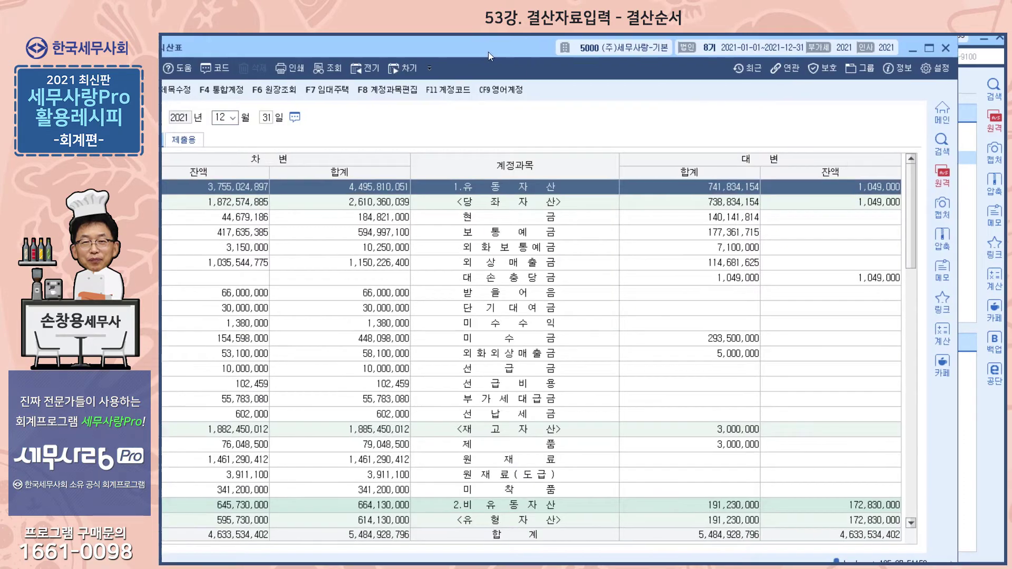
{"action": "left_click_drag", "start_coordinate": [487, 52], "coordinate": [532, 51]}
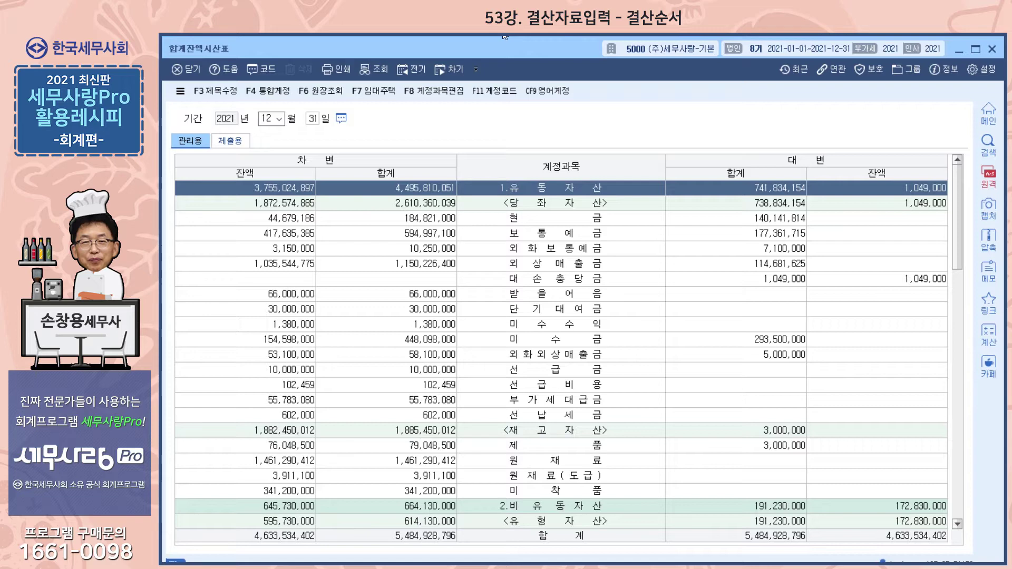
{"action": "left_click", "coordinate": [993, 50]}
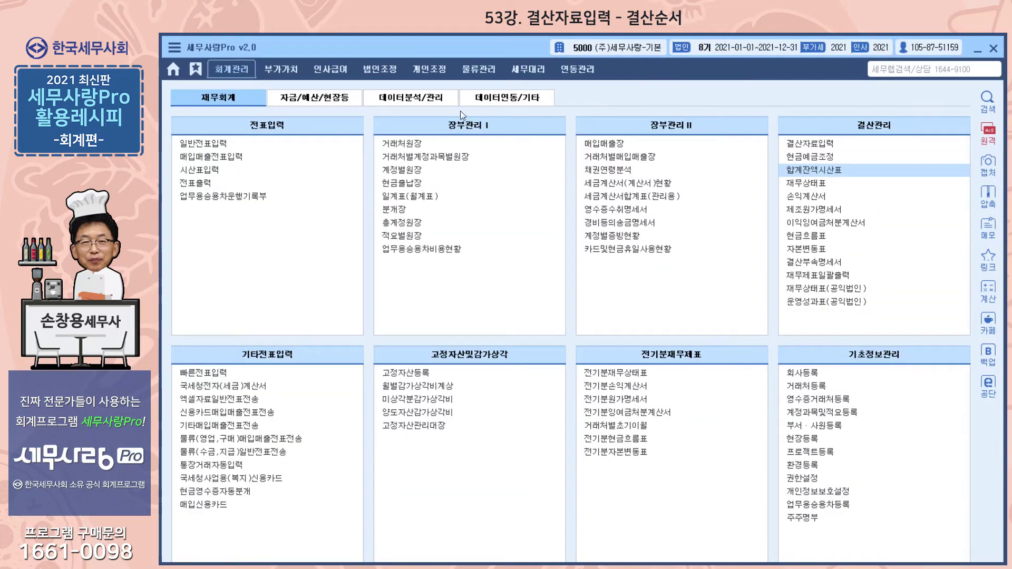
Run 데이터체크 with all error-check options for months 01 to 12 of 2021 and review the error list.
{"action": "left_click", "coordinate": [428, 101]}
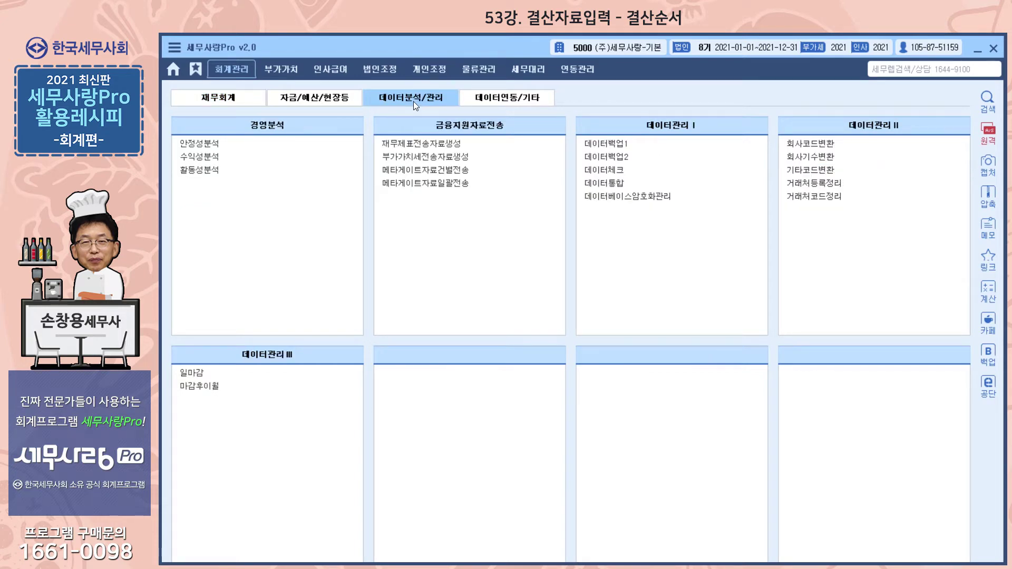
{"action": "left_click", "coordinate": [623, 172]}
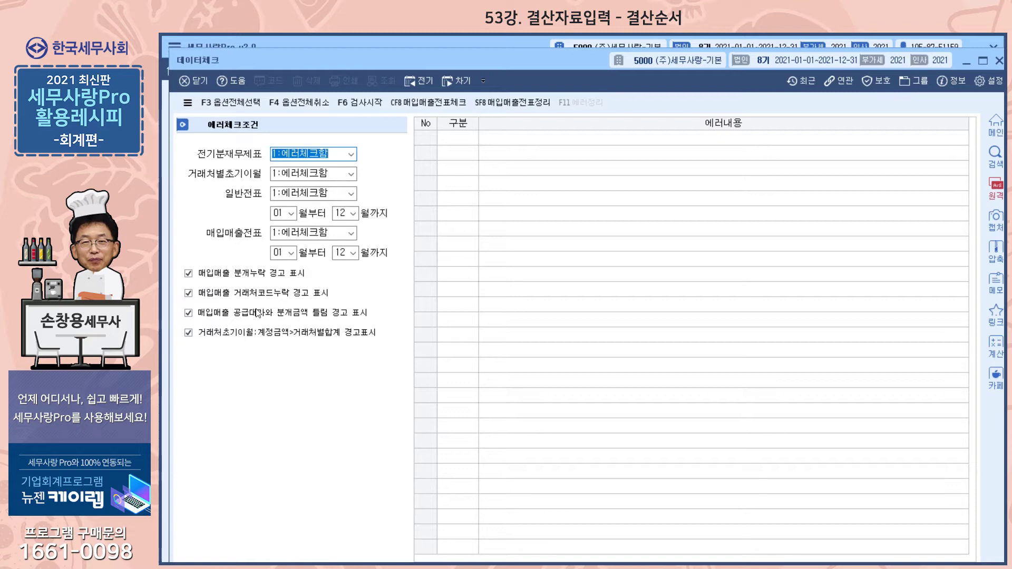
{"action": "left_click", "coordinate": [362, 104]}
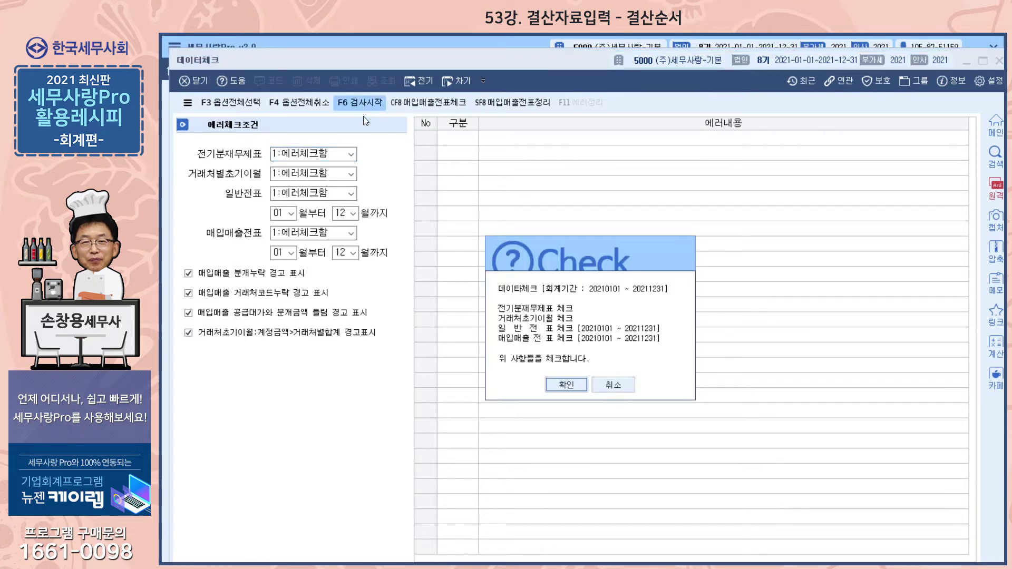
{"action": "left_click", "coordinate": [567, 385]}
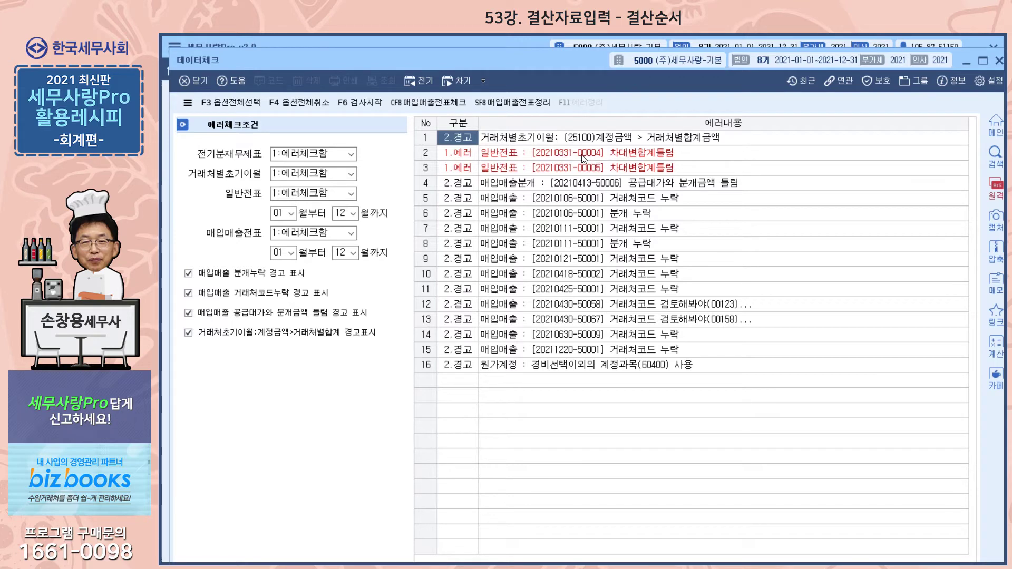
{"action": "left_click", "coordinate": [479, 42]}
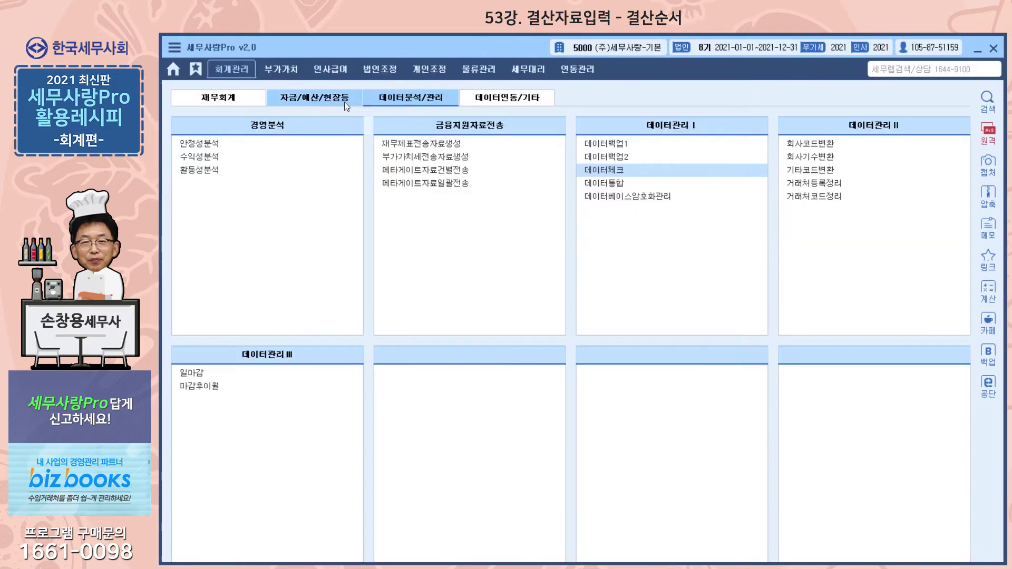
Open 일반전표입력 for March 31, 2021 and bring up the day's first vouchers.
{"action": "left_click", "coordinate": [227, 96]}
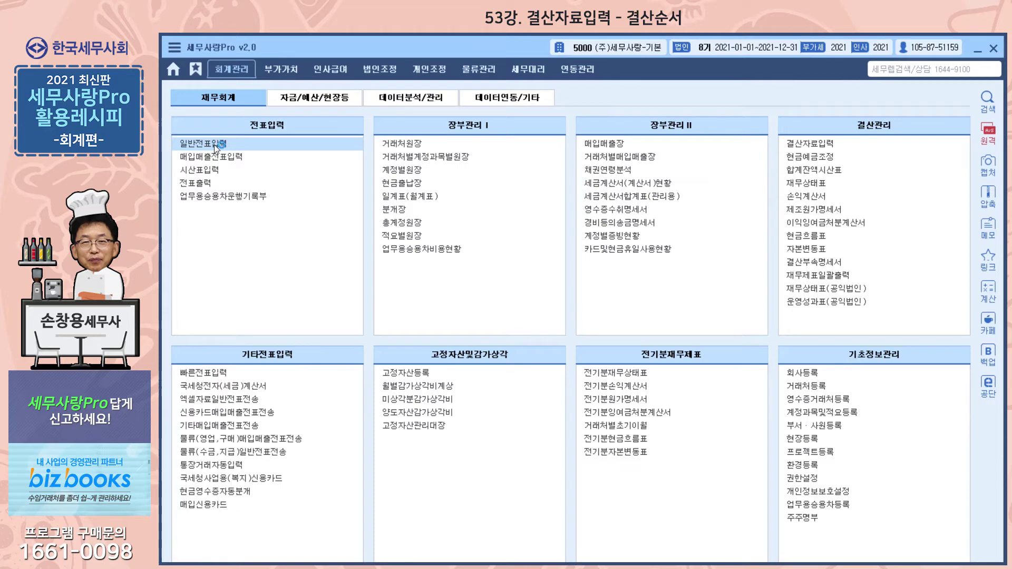
{"action": "left_click", "coordinate": [214, 144]}
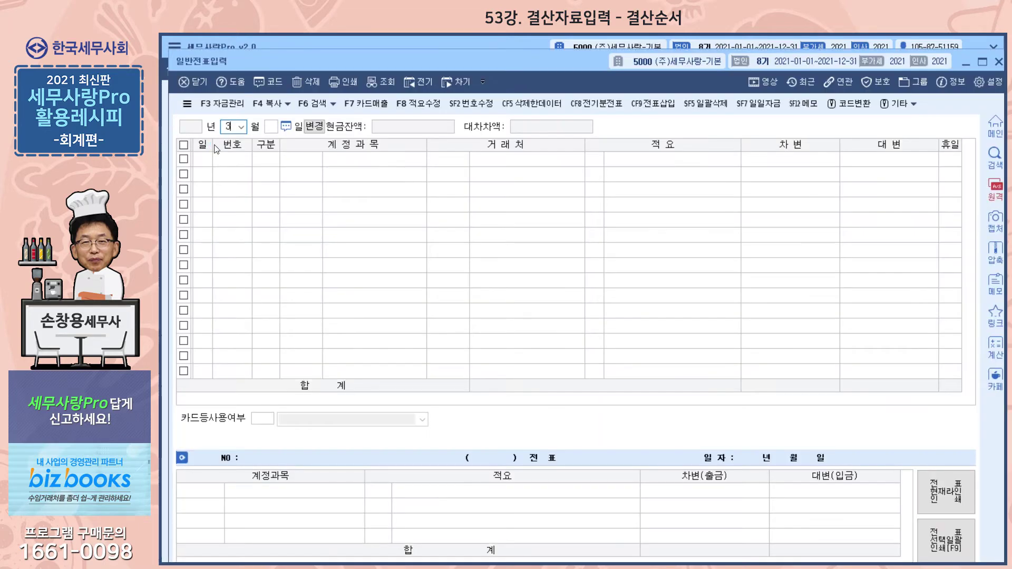
{"action": "type", "text": "31"}
{"action": "key", "text": "Return"}
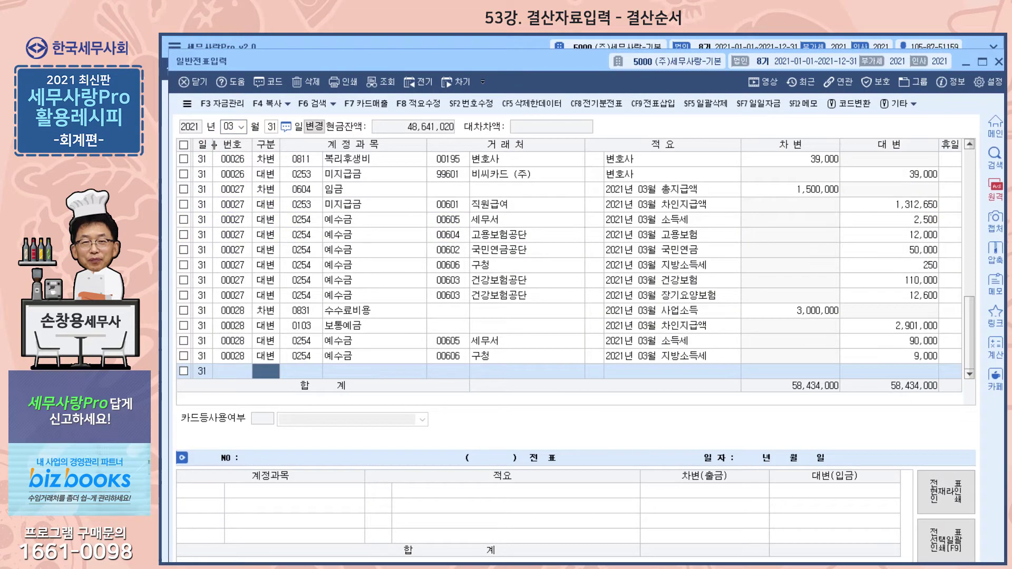
{"action": "scroll", "coordinate": [432, 184], "scroll_direction": "up", "scroll_amount": 10}
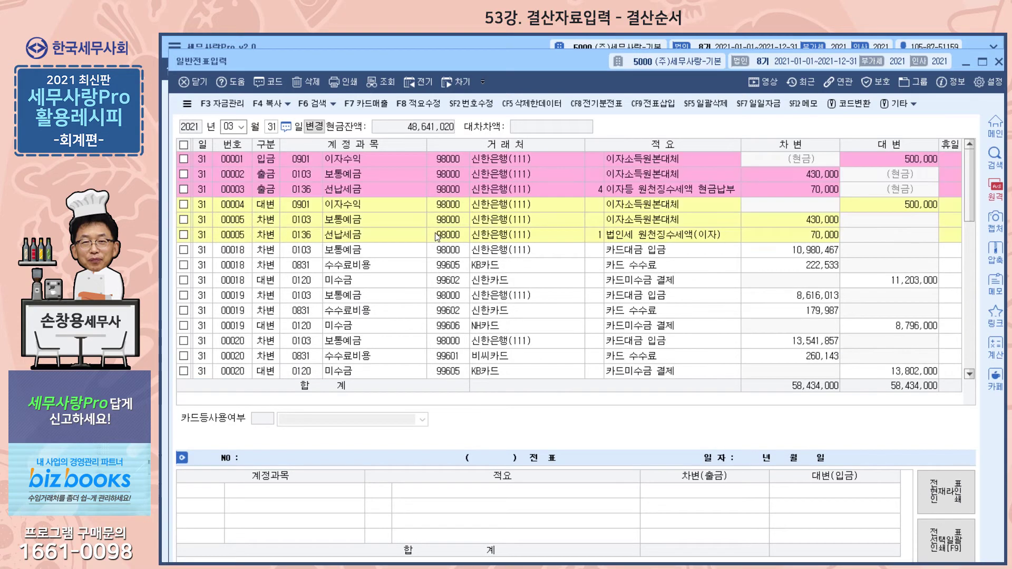
Examine the debit and credit balance of vouchers 00002, 00004 and 00005, and close 일반전표입력.
{"action": "left_click", "coordinate": [496, 176]}
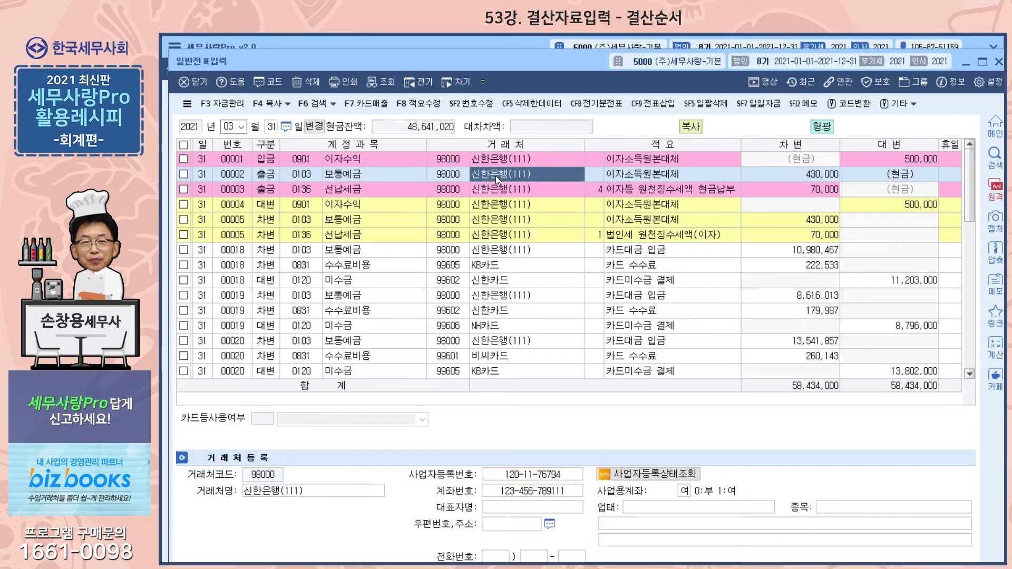
{"action": "left_click", "coordinate": [491, 219]}
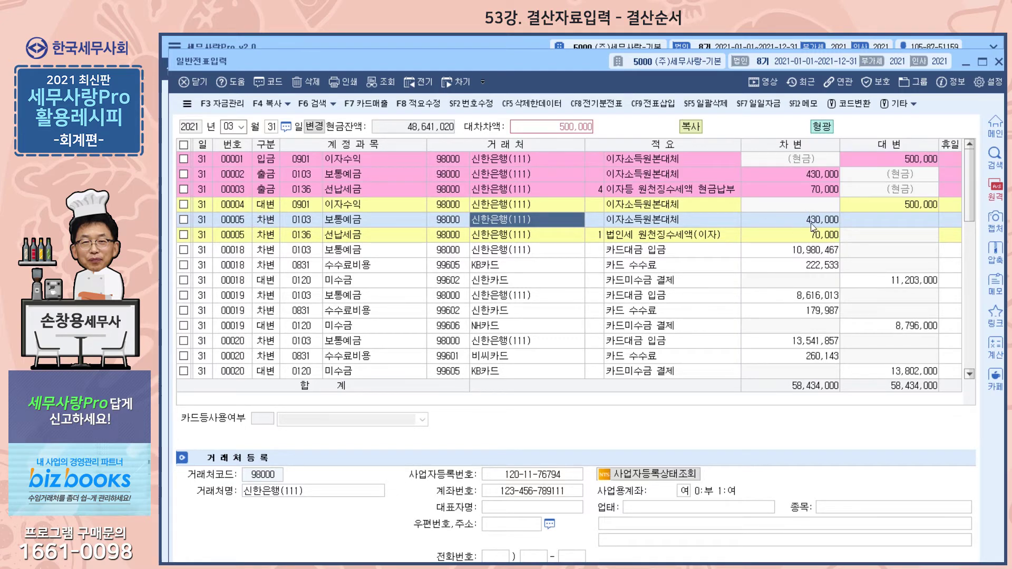
{"action": "left_click", "coordinate": [533, 238]}
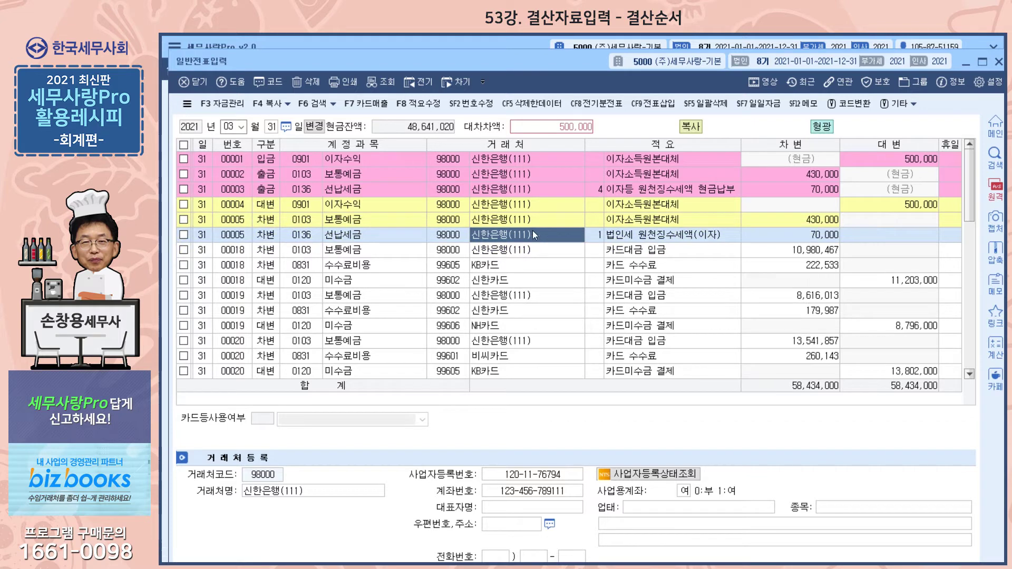
{"action": "left_click", "coordinate": [536, 206]}
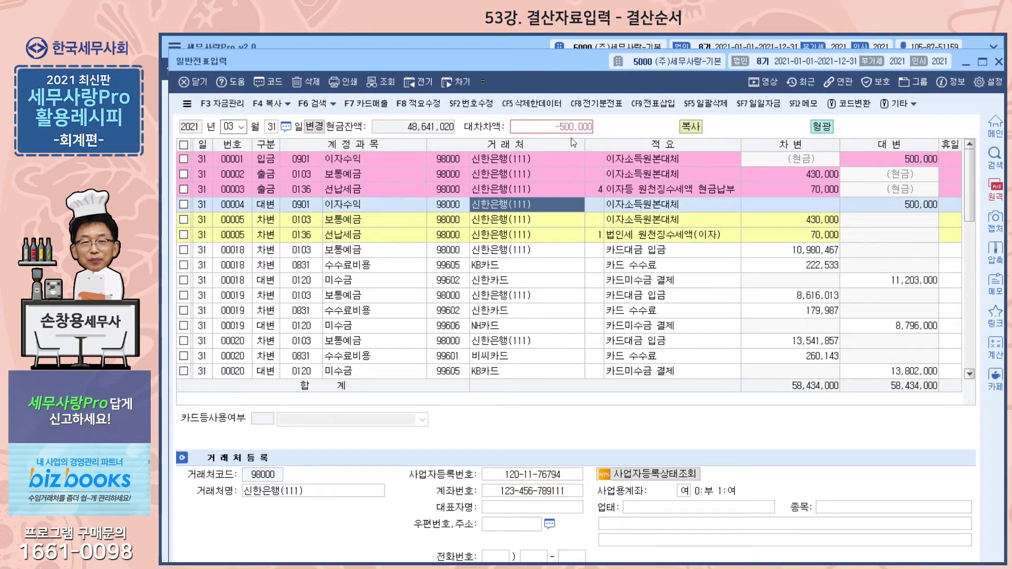
{"action": "left_click", "coordinate": [550, 219]}
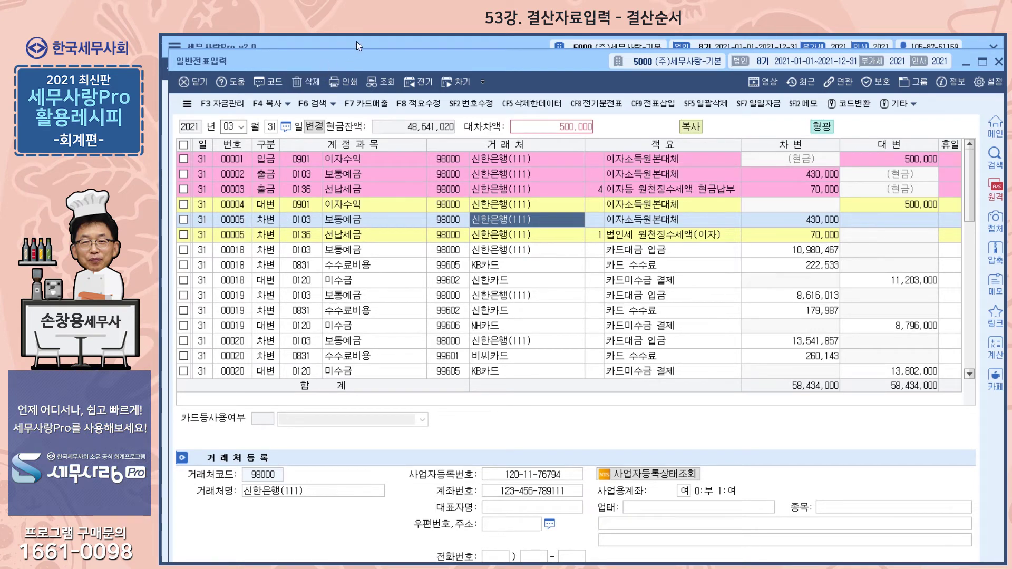
{"action": "key", "text": "Escape"}
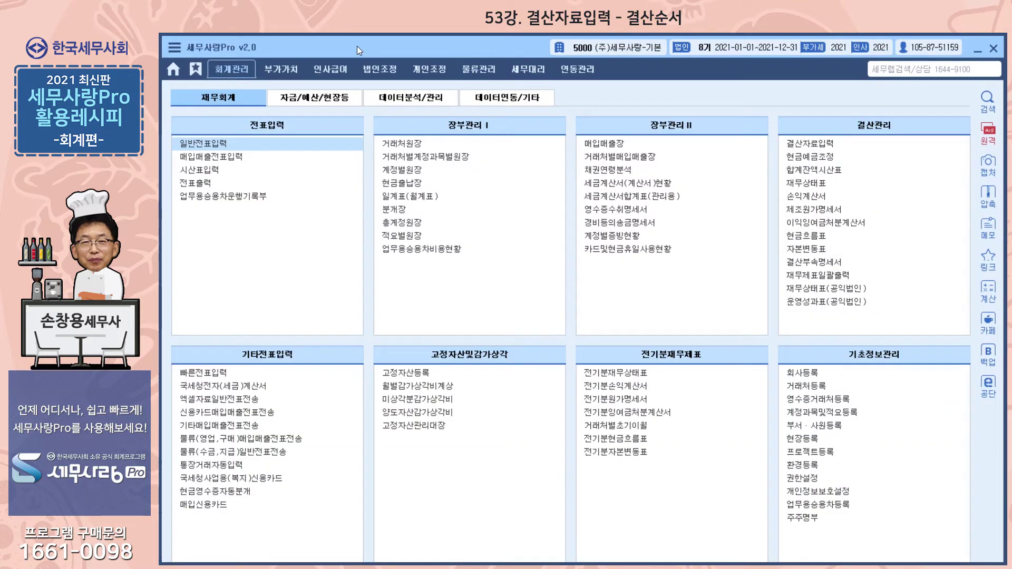
Run 매입매출전표체크 and 매입매출전표정리 in 데이터체크, and close the check window.
{"action": "left_click", "coordinate": [402, 104]}
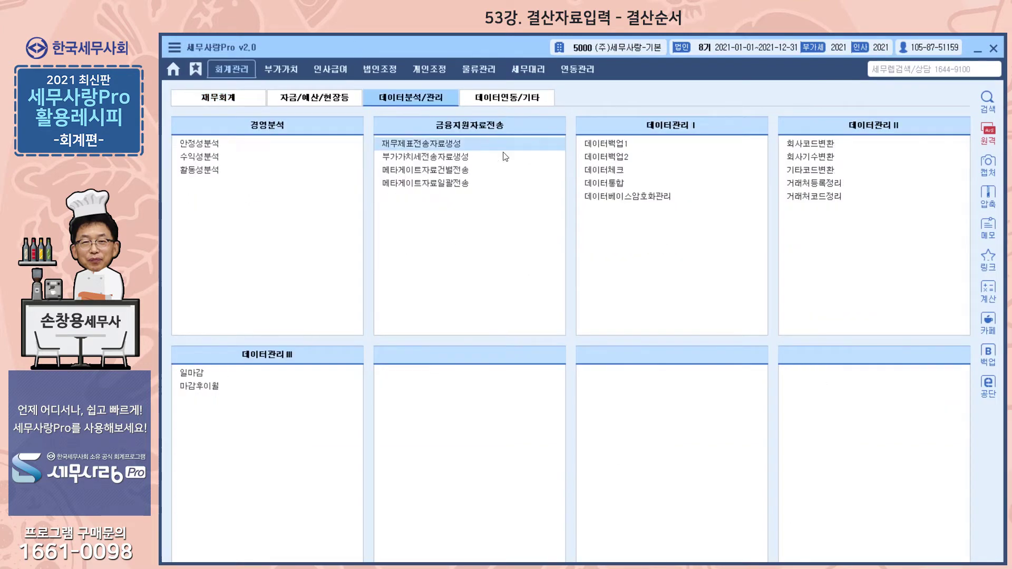
{"action": "left_click", "coordinate": [618, 169]}
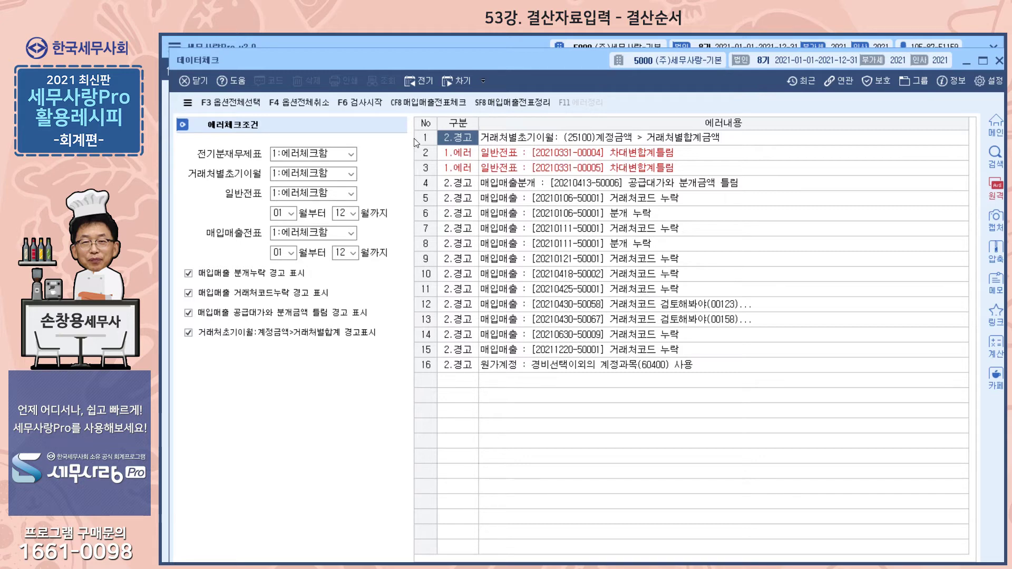
{"action": "left_click", "coordinate": [424, 102]}
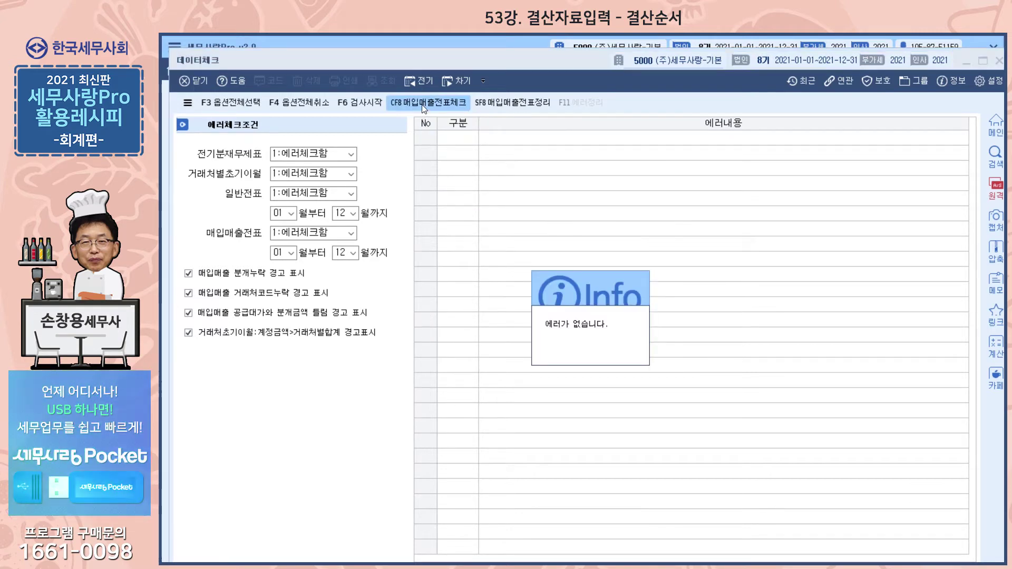
{"action": "left_click", "coordinate": [526, 106]}
{"action": "left_click", "coordinate": [574, 364]}
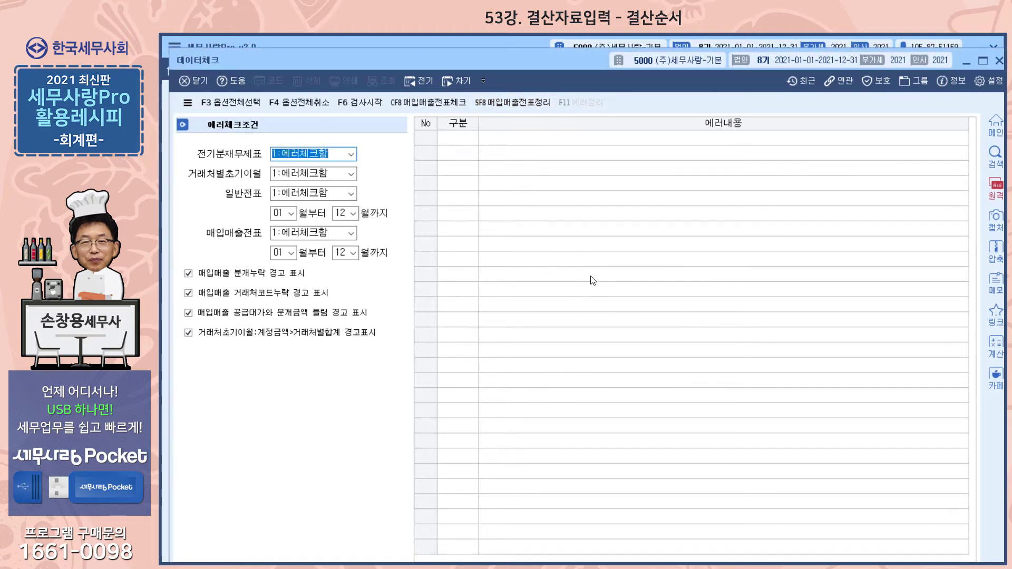
{"action": "left_click", "coordinate": [1000, 62]}
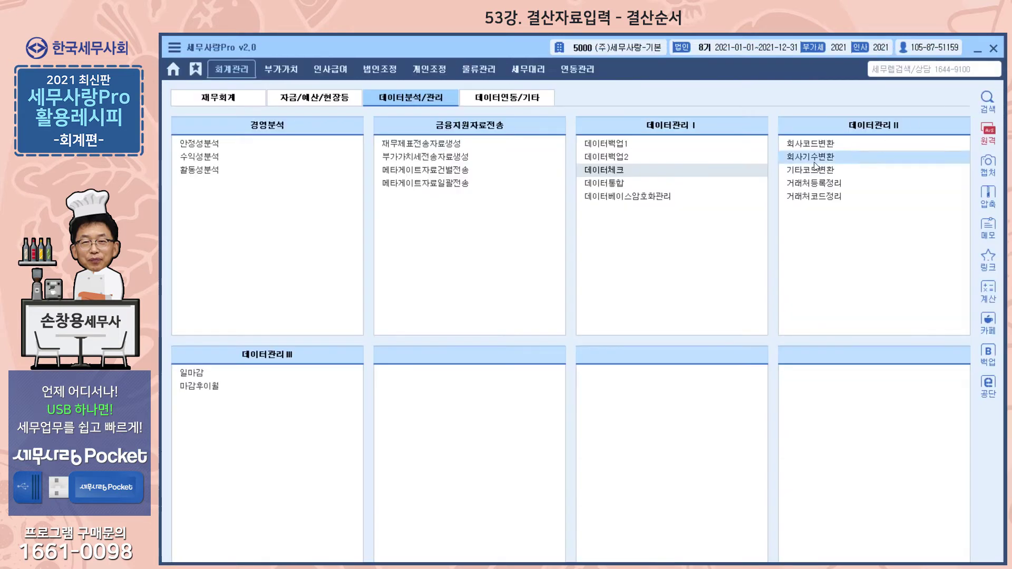
Open the 합계잔액시산표 for December 31, 2021 and examine the quick-asset accounts from 현금 down to 대손충당금.
{"action": "left_click", "coordinate": [234, 101]}
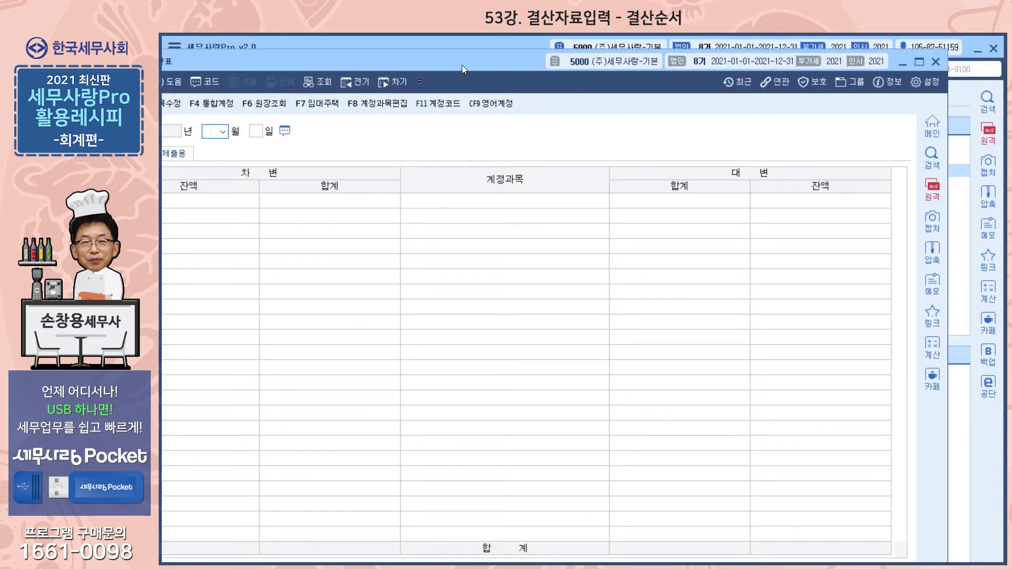
{"action": "left_click_drag", "start_coordinate": [462, 65], "coordinate": [526, 62]}
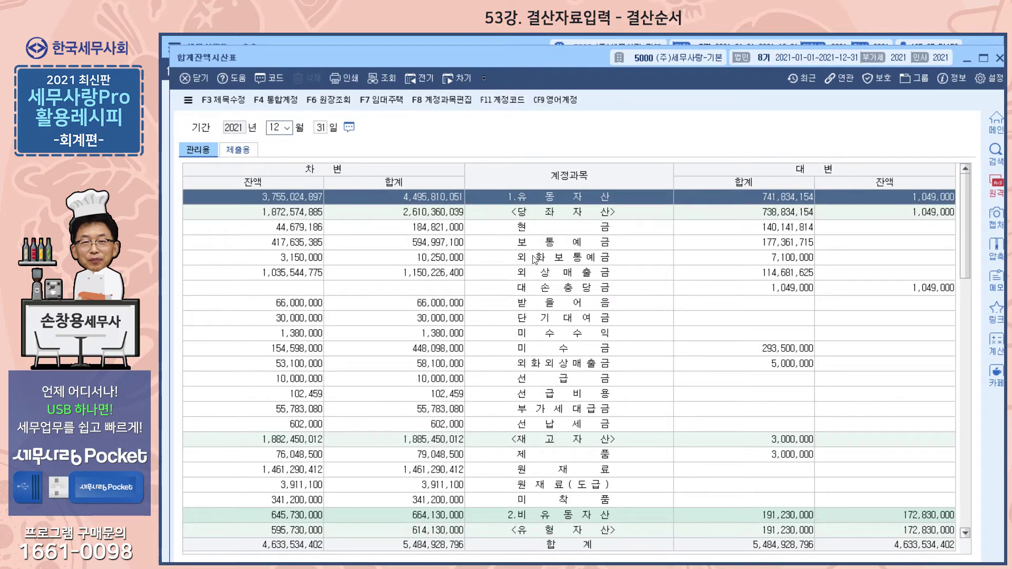
{"action": "left_click", "coordinate": [559, 248]}
{"action": "left_click", "coordinate": [560, 263]}
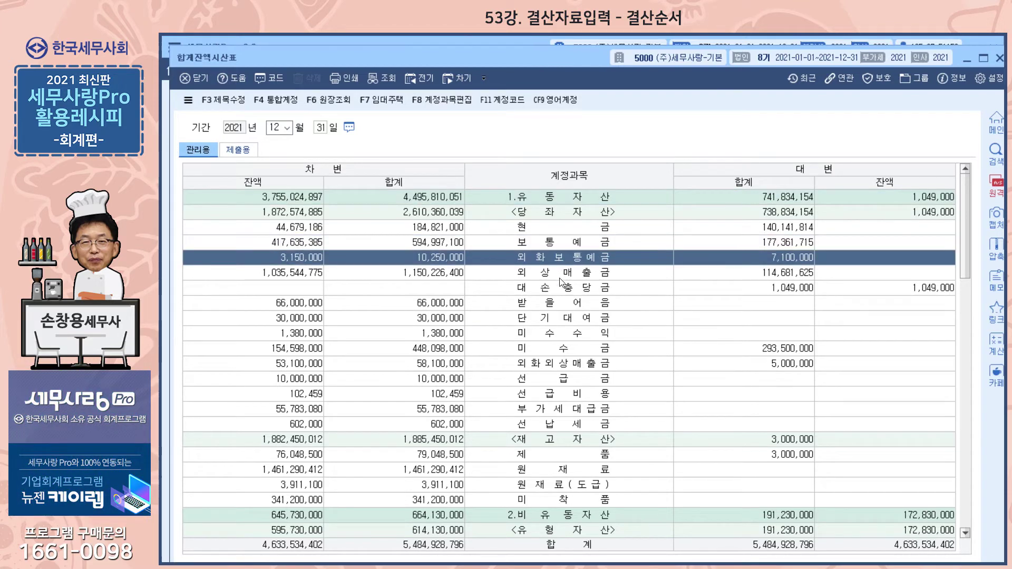
{"action": "left_click", "coordinate": [562, 248]}
{"action": "left_click", "coordinate": [560, 259]}
{"action": "left_click", "coordinate": [559, 271]}
{"action": "left_click", "coordinate": [559, 287]}
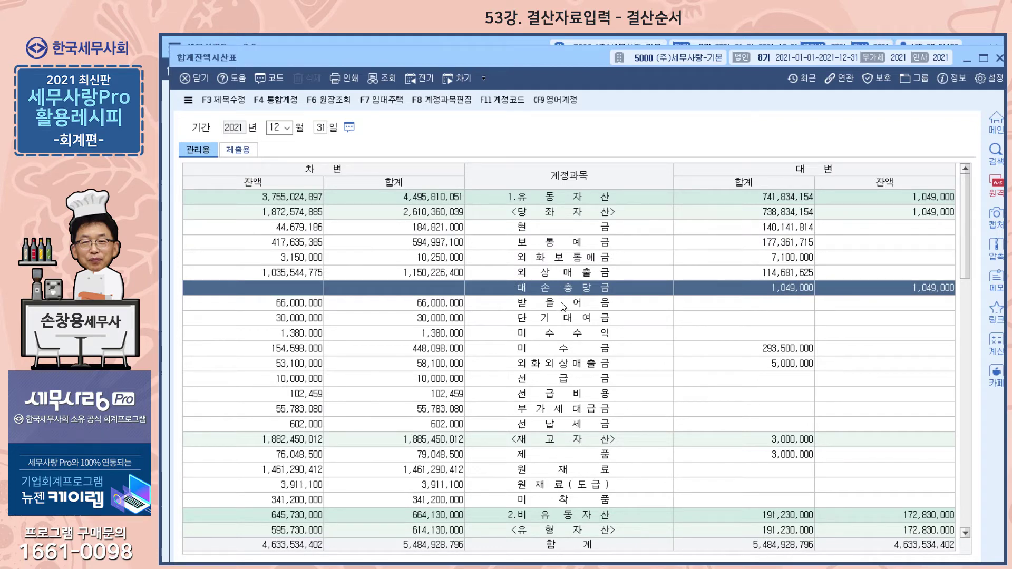
{"action": "left_click", "coordinate": [556, 231]}
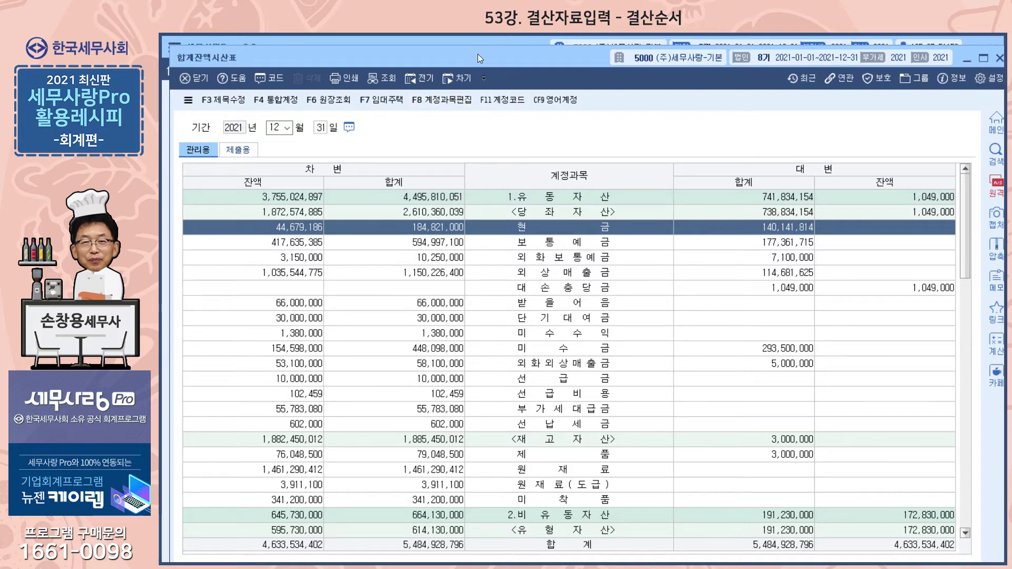
{"action": "left_click_drag", "start_coordinate": [477, 54], "coordinate": [478, 60]}
{"action": "key", "text": "Escape"}
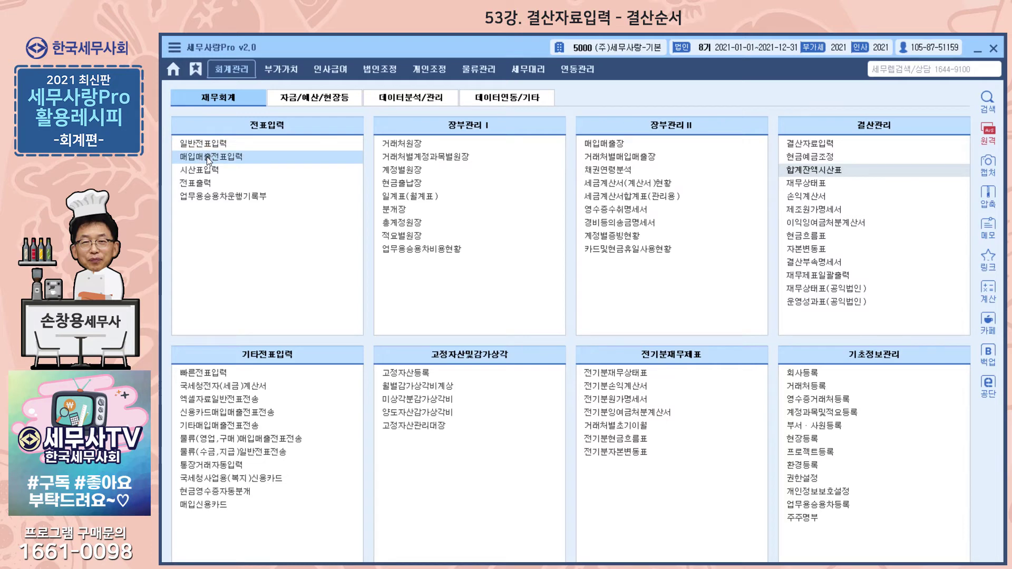
Open 현금예금조정 and set up 현금일괄조정 for the review period January to December 2021.
{"action": "left_click", "coordinate": [819, 161]}
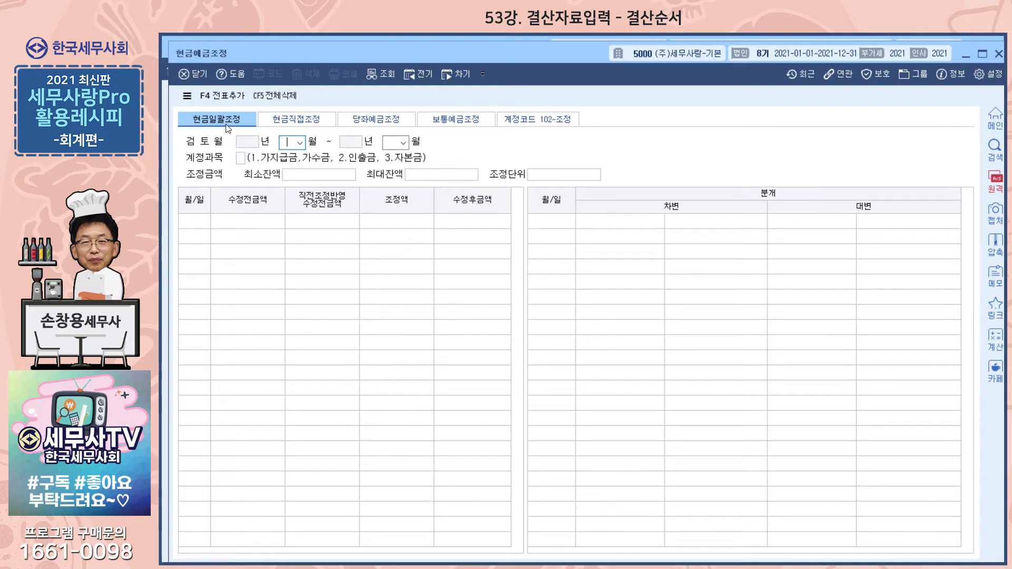
{"action": "left_click", "coordinate": [309, 120]}
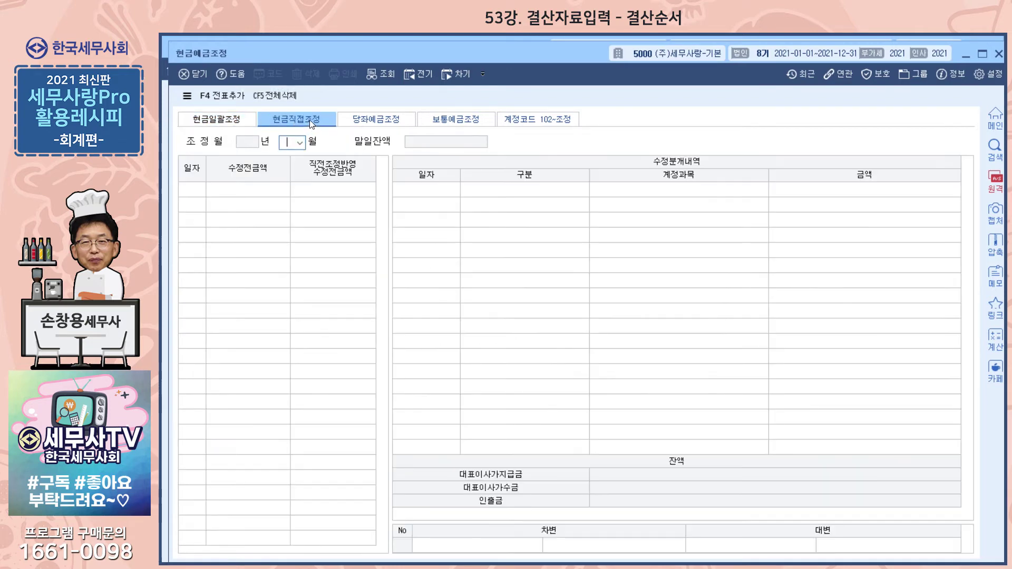
{"action": "left_click", "coordinate": [229, 126]}
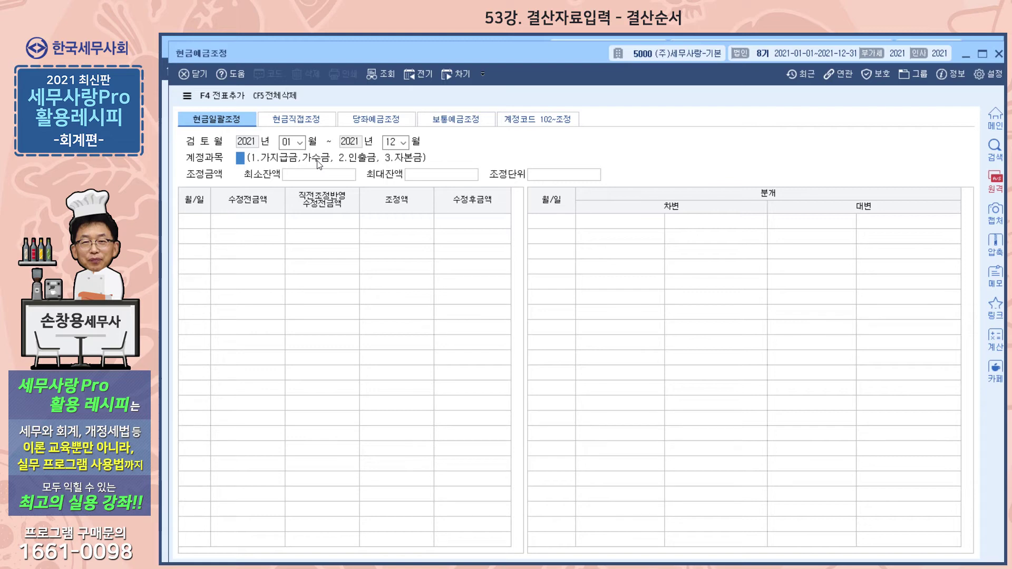
{"action": "left_click", "coordinate": [403, 143]}
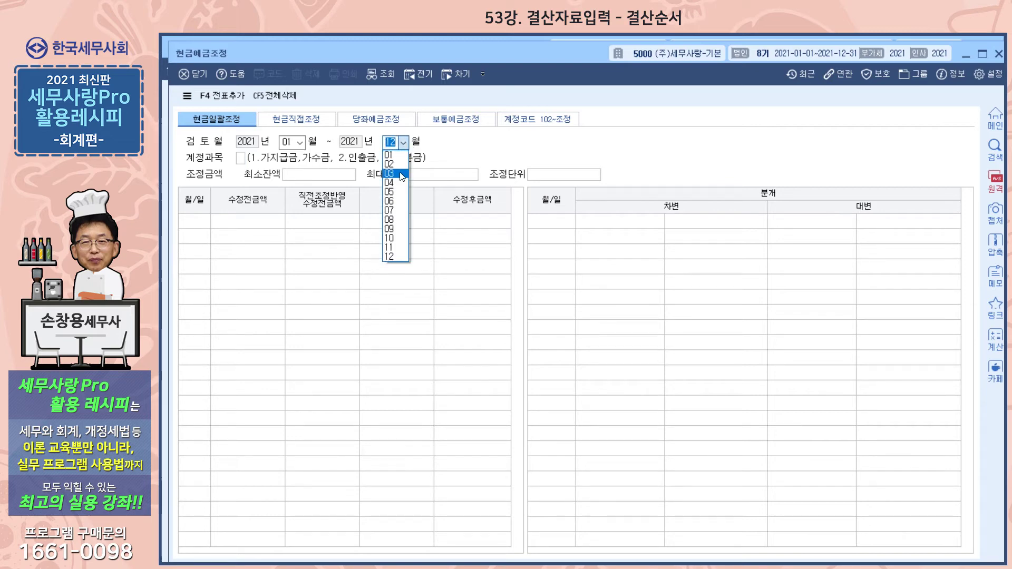
{"action": "left_click", "coordinate": [396, 173]}
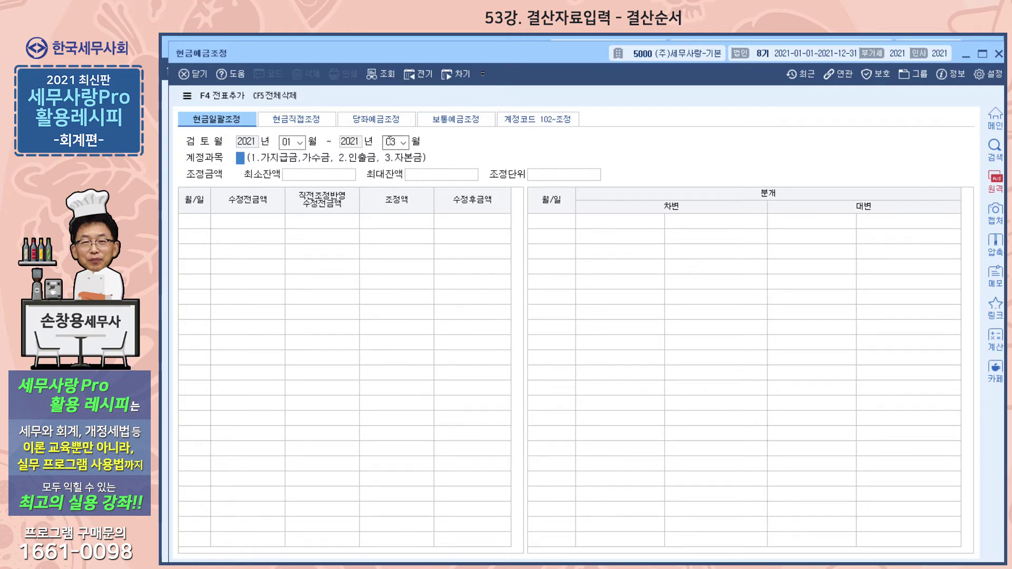
{"action": "left_click", "coordinate": [401, 144]}
{"action": "left_click", "coordinate": [403, 143]}
{"action": "left_click", "coordinate": [398, 253]}
Set the cash adjustment to account option 1 (가지급금, 가수금), with minimum balance 1,000,000, maximum balance 2,000,000 and adjustment unit 1,500,000.
{"action": "type", "text": "1"}
{"action": "key", "text": "Return"}
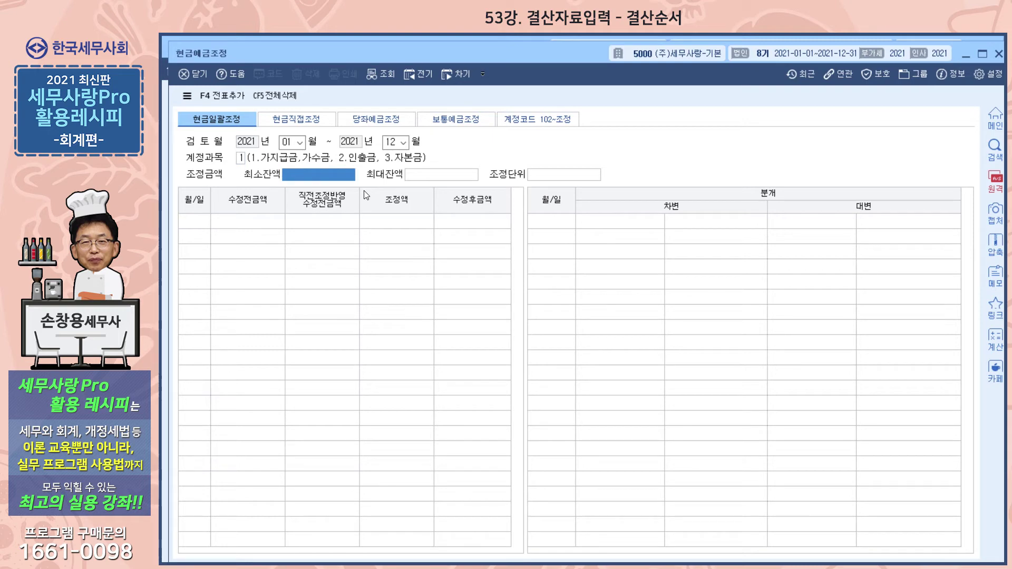
{"action": "type", "text": "1000000"}
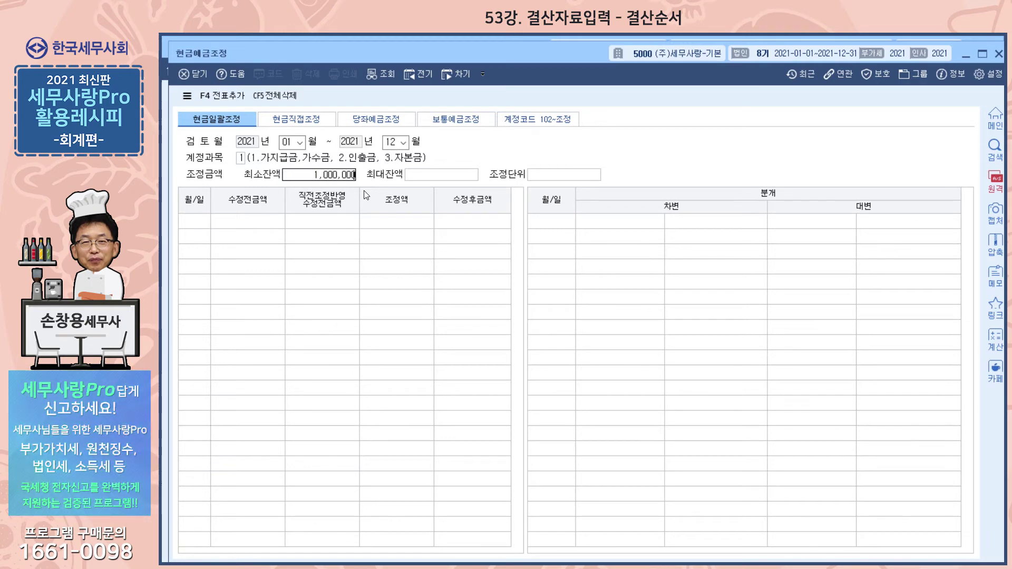
{"action": "key", "text": "Return"}
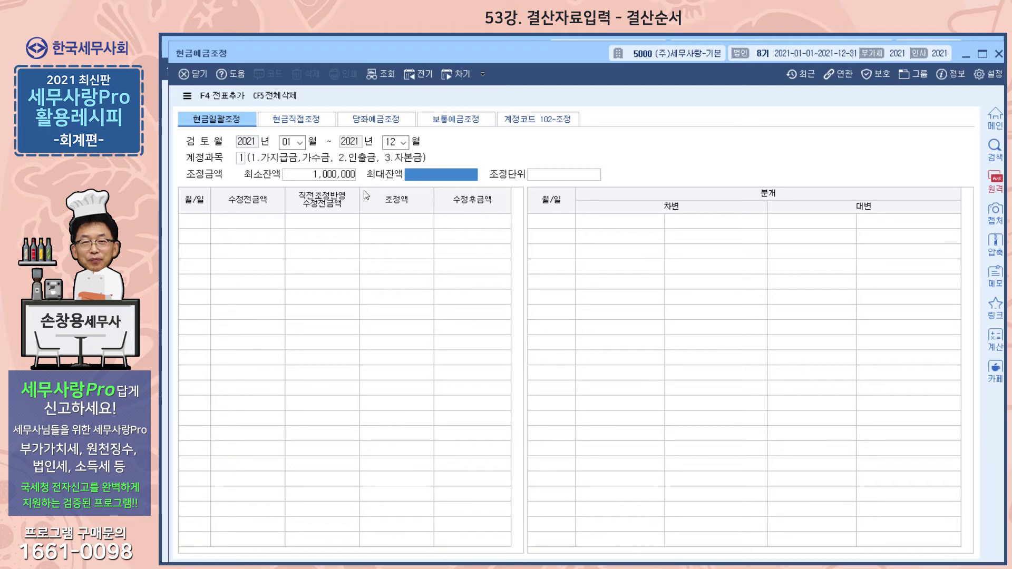
{"action": "type", "text": "2000000"}
{"action": "key", "text": "Return"}
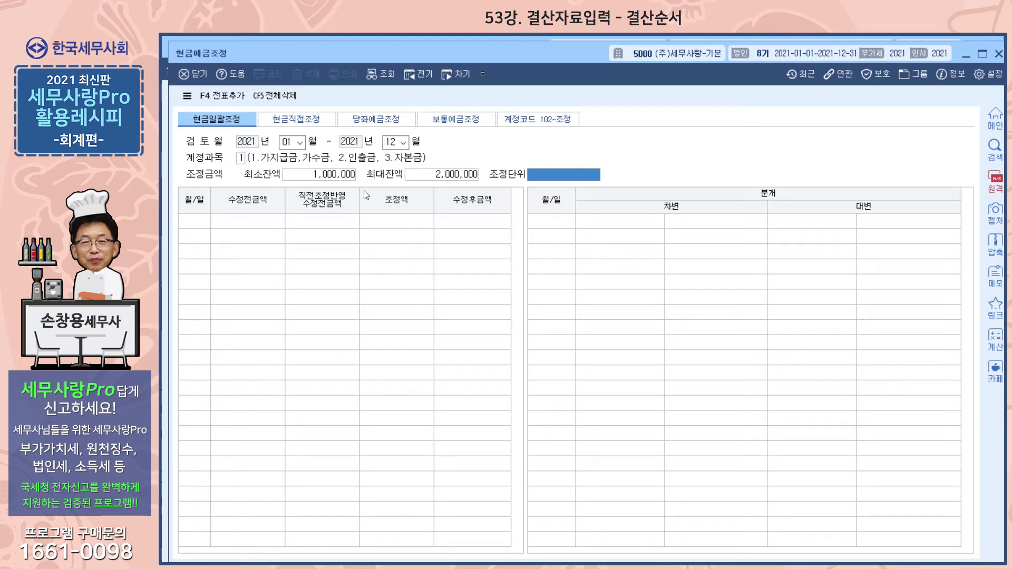
{"action": "type", "text": "1,500,000"}
{"action": "key", "text": "Return"}
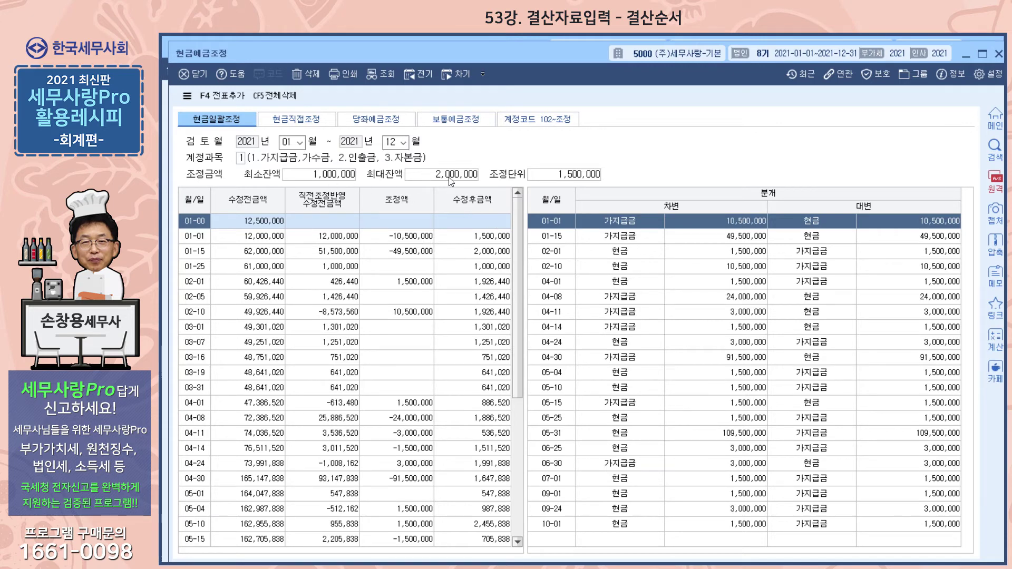
Review the proposed cash adjustments, add them as vouchers, and reset the data in 현금일괄조정.
{"action": "left_click_drag", "start_coordinate": [520, 210], "coordinate": [523, 364]}
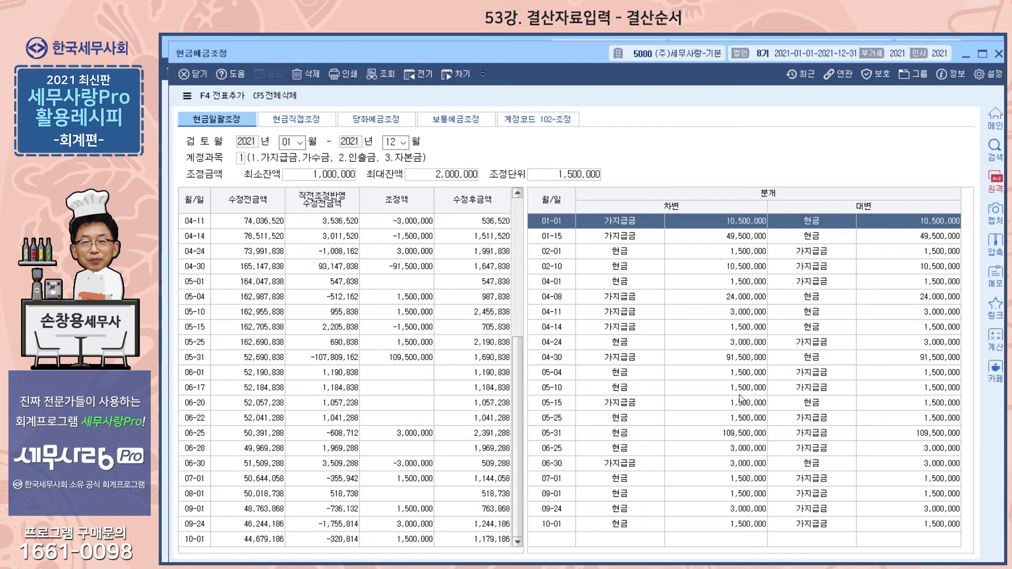
{"action": "left_click", "coordinate": [216, 96]}
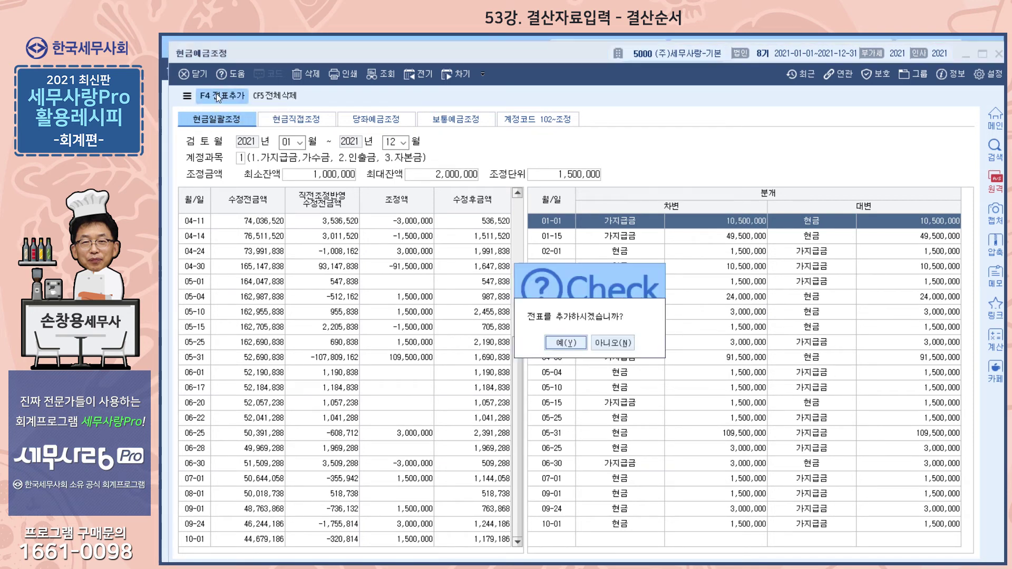
{"action": "left_click", "coordinate": [563, 343]}
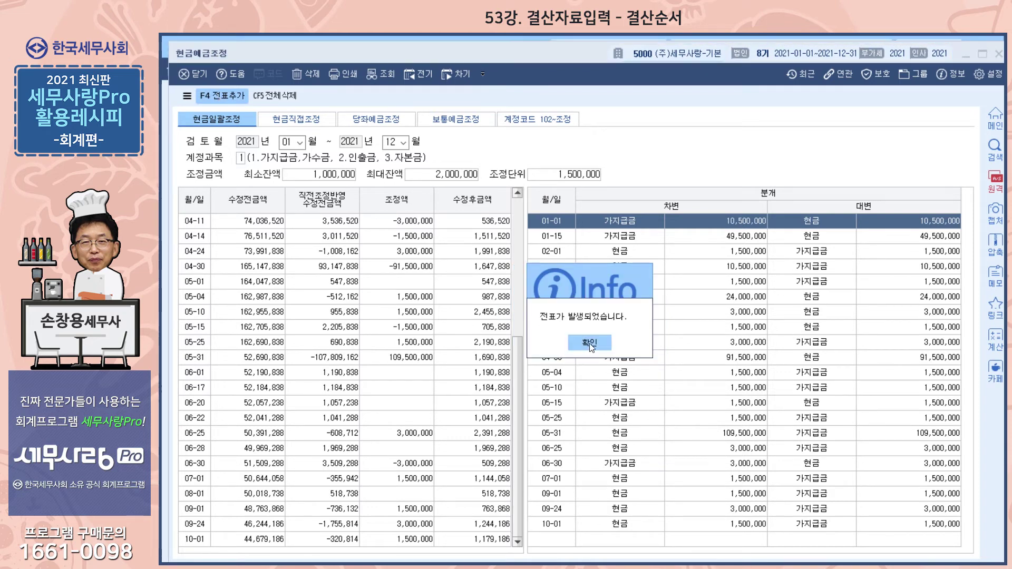
{"action": "left_click", "coordinate": [590, 344]}
{"action": "left_click", "coordinate": [566, 352]}
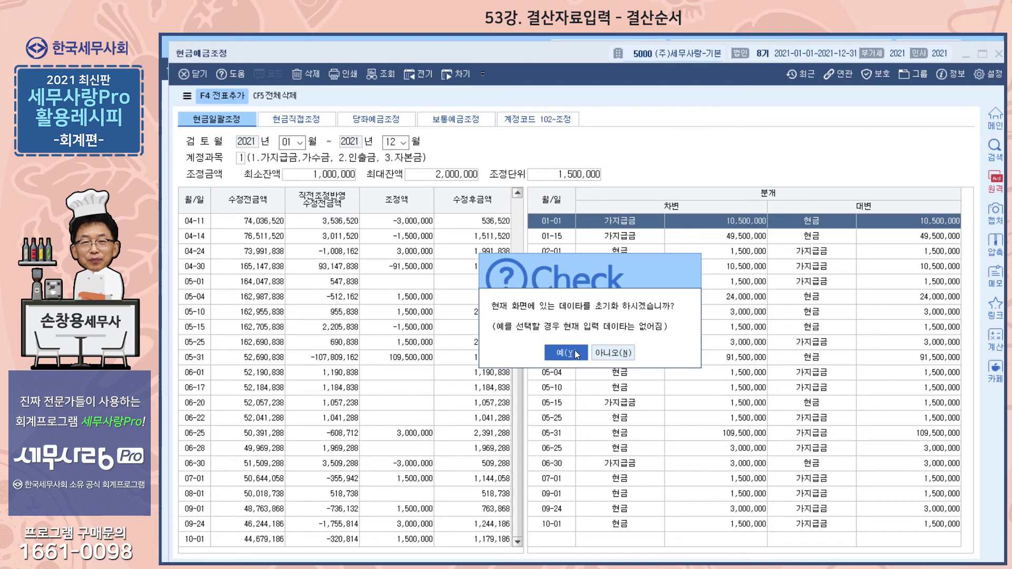
Refresh the 합계잔액시산표 for December 31, 2021, examine the 현금 and 가지급금 balances, and close the trial balance.
{"action": "left_click_drag", "start_coordinate": [562, 60], "coordinate": [561, 110]}
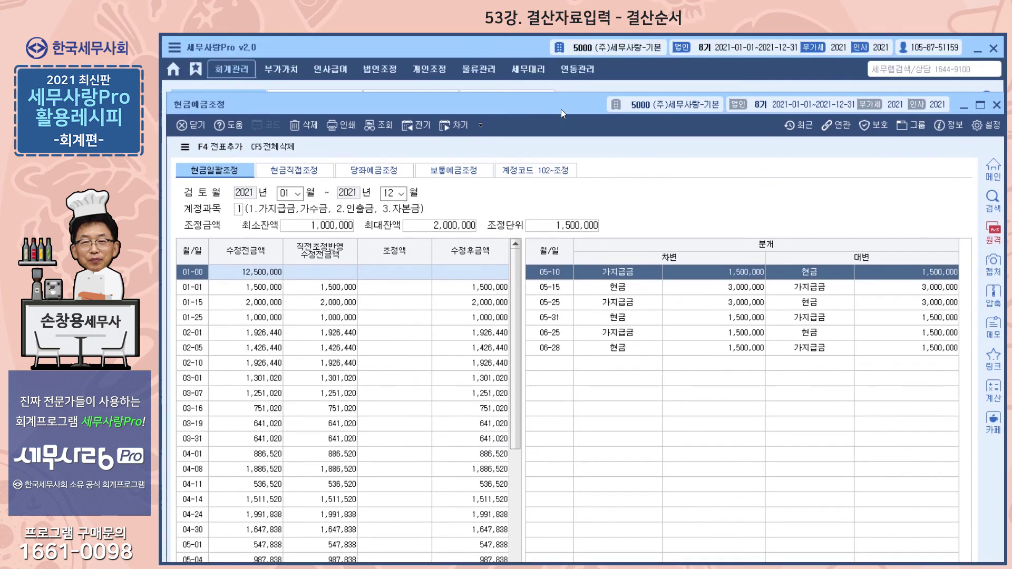
{"action": "left_click", "coordinate": [519, 47]}
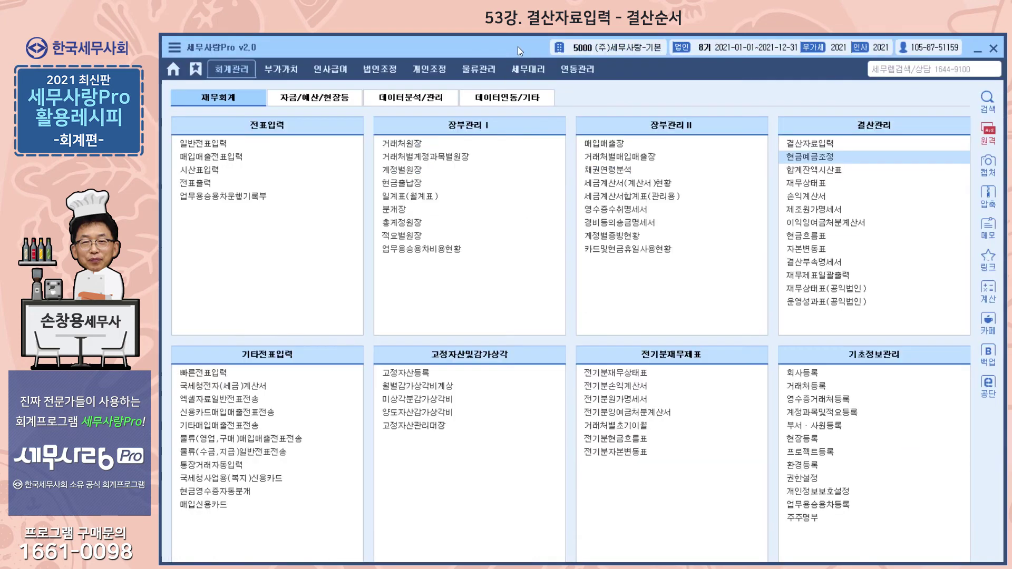
{"action": "left_click", "coordinate": [817, 171]}
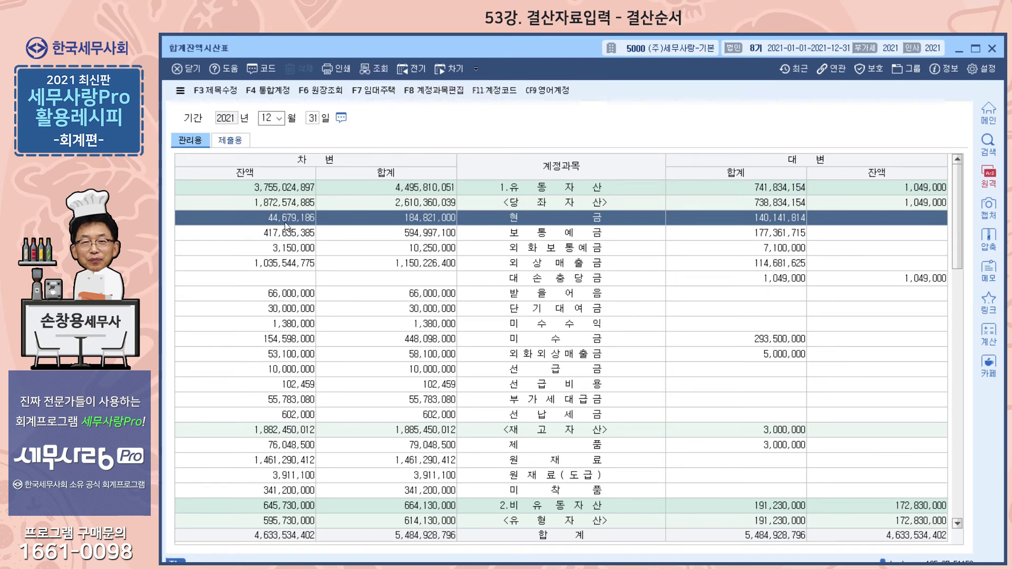
{"action": "left_click", "coordinate": [380, 69]}
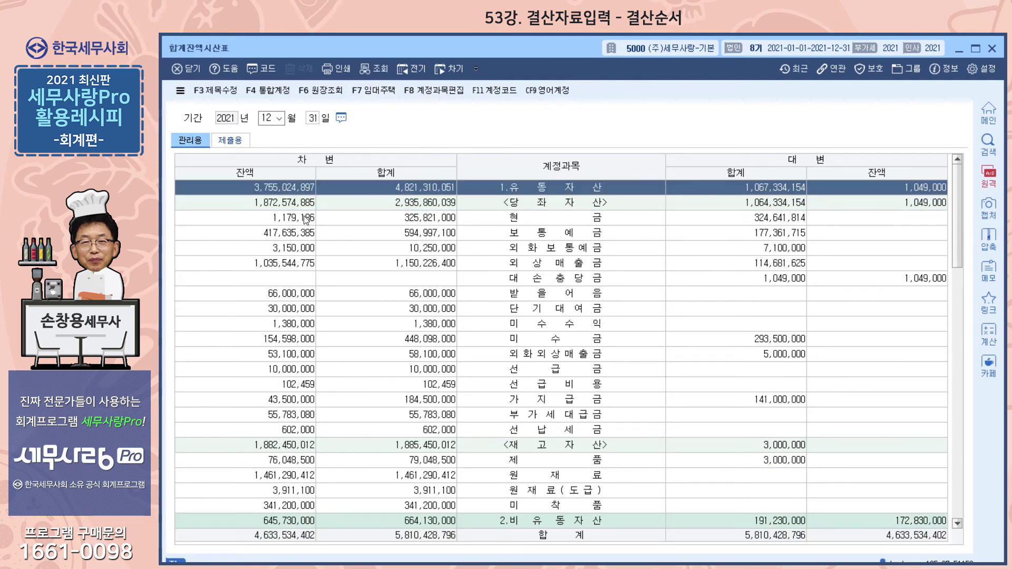
{"action": "left_click", "coordinate": [300, 222]}
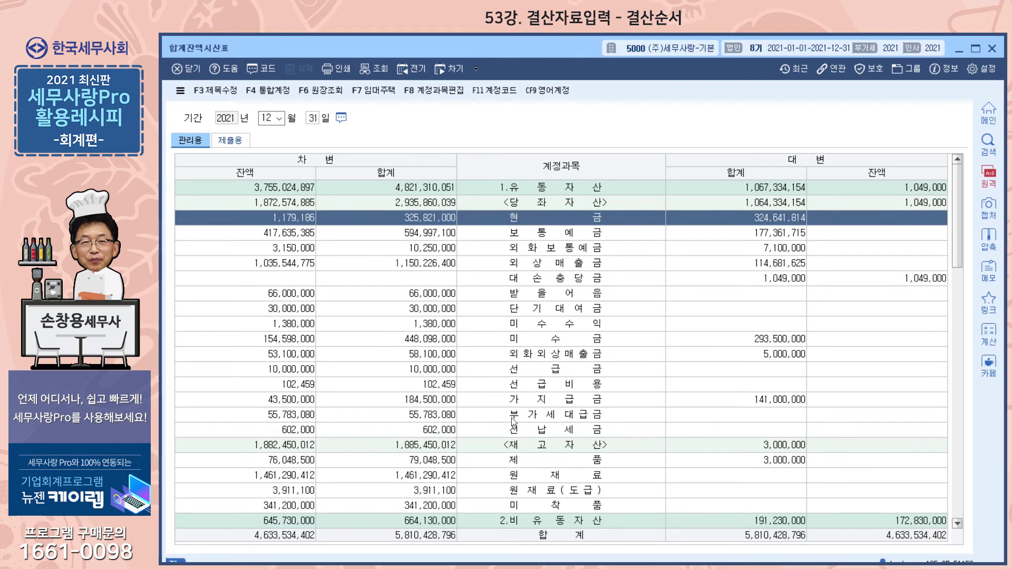
{"action": "left_click", "coordinate": [531, 402]}
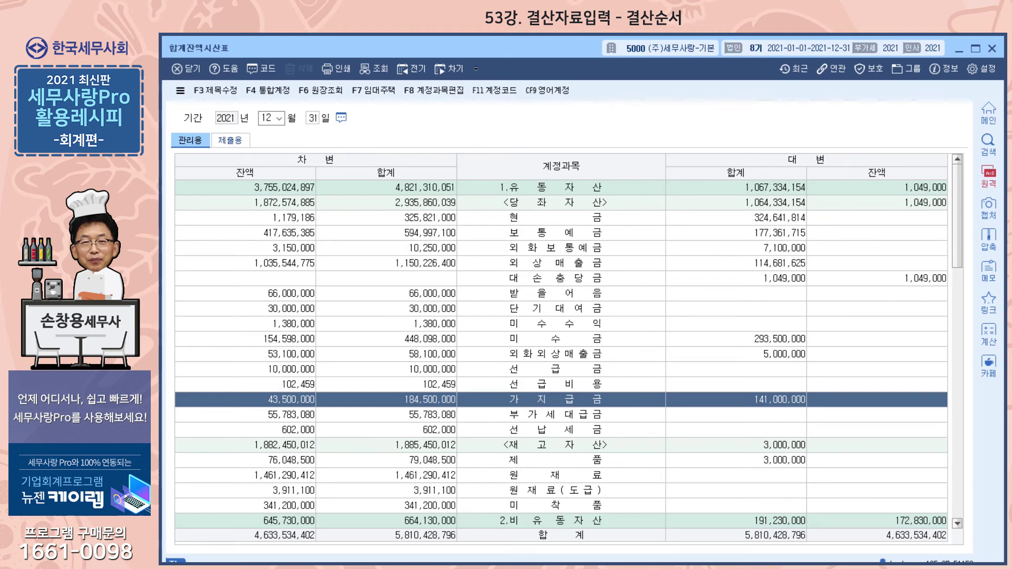
{"action": "key", "text": "Escape"}
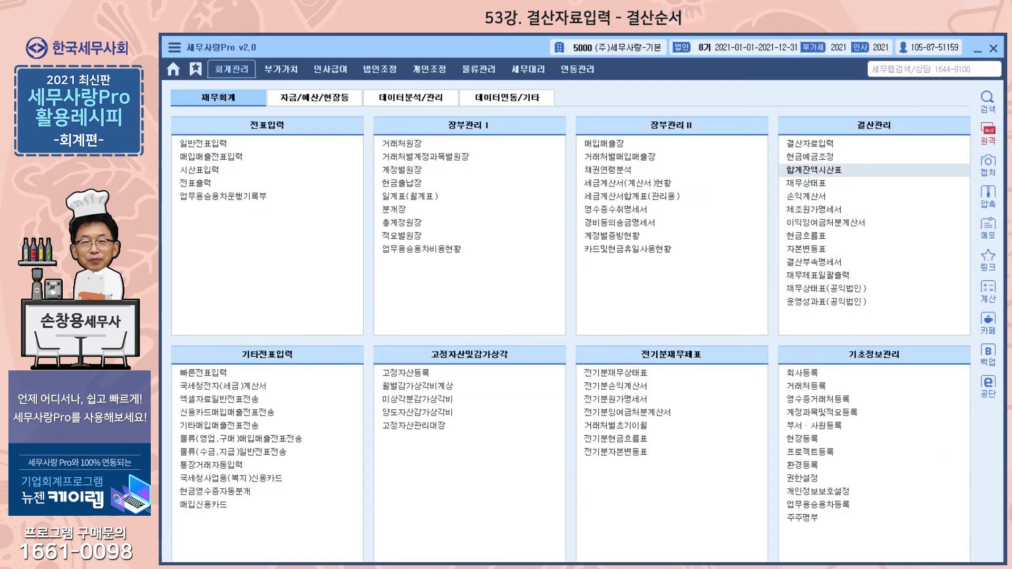
Return to 현금예금조정, view the 현금직접조정 and 당좌예금조정 screens, and close the window.
{"action": "key", "text": "alt+Tab"}
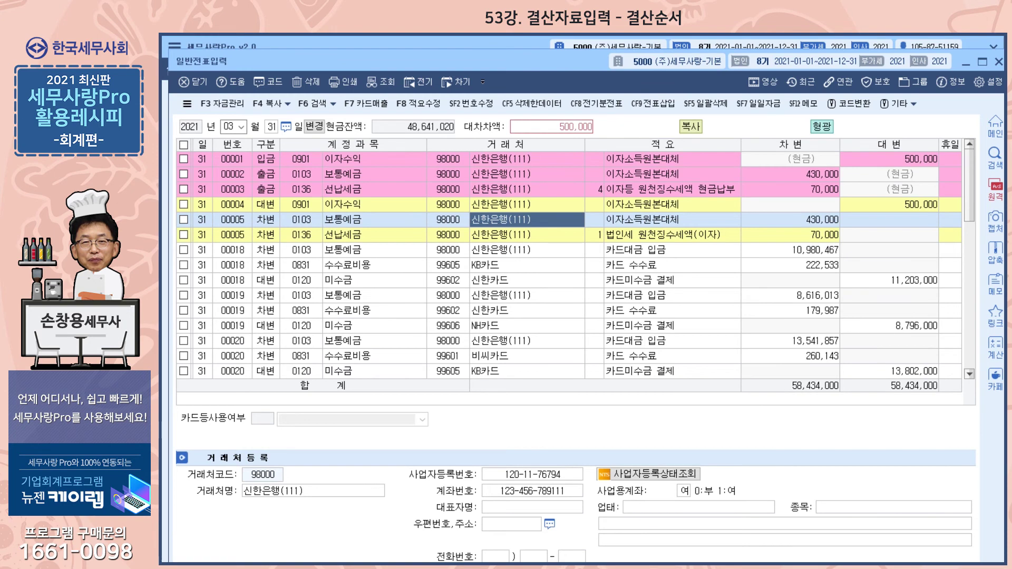
{"action": "key", "text": "alt+Tab"}
{"action": "left_click_drag", "start_coordinate": [511, 105], "coordinate": [512, 58]}
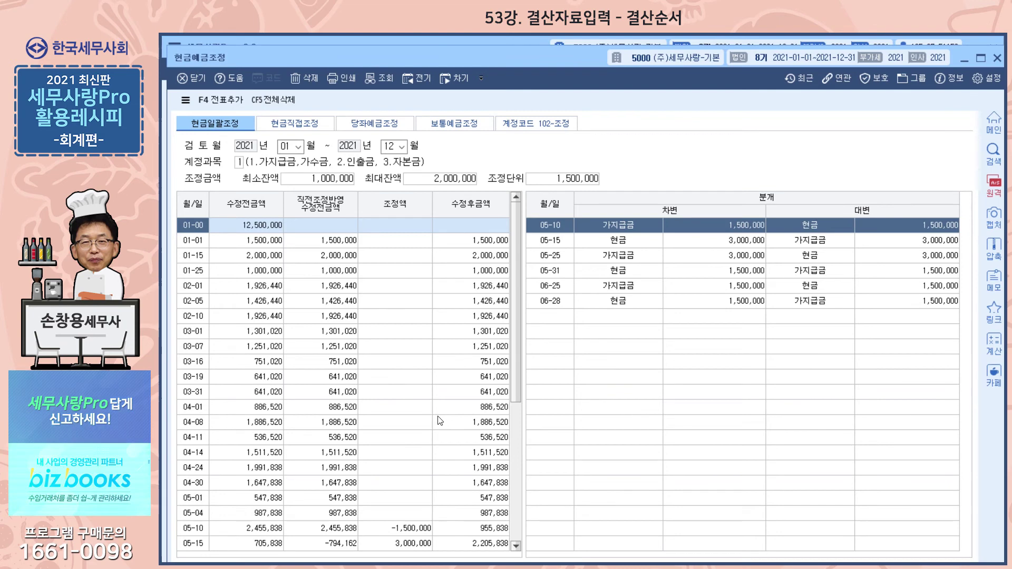
{"action": "left_click", "coordinate": [296, 126]}
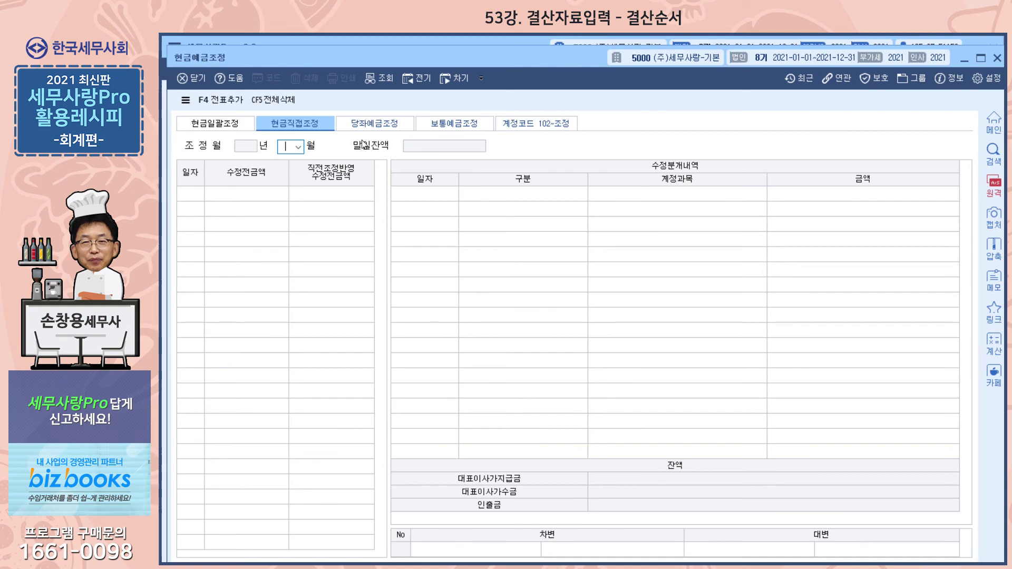
{"action": "left_click", "coordinate": [394, 133]}
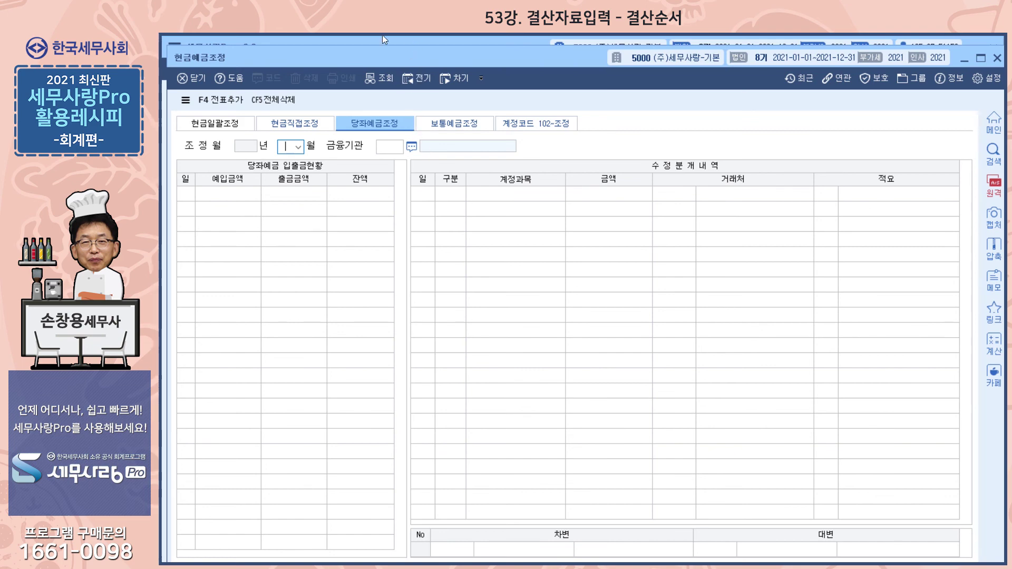
{"action": "key", "text": "Escape"}
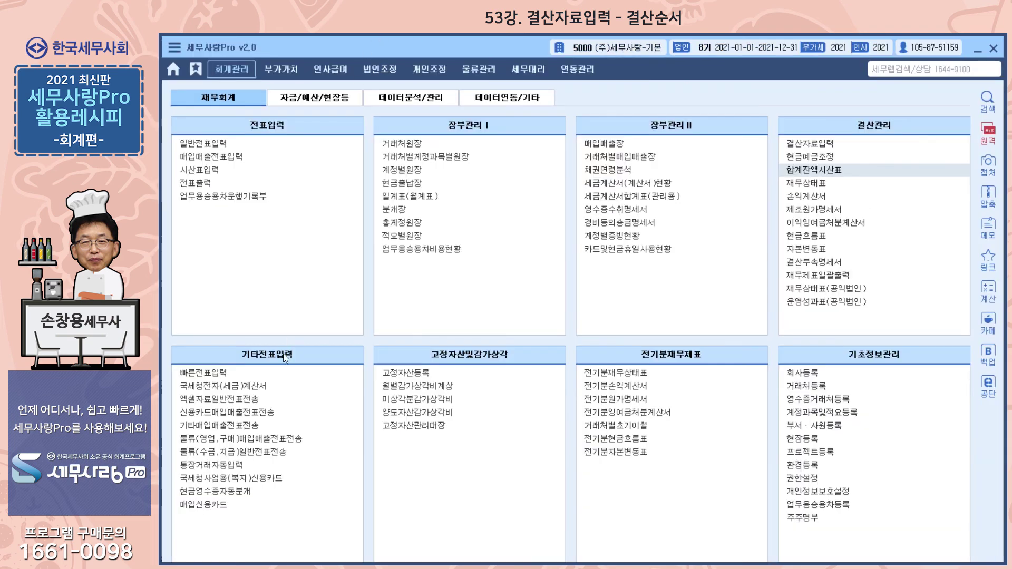